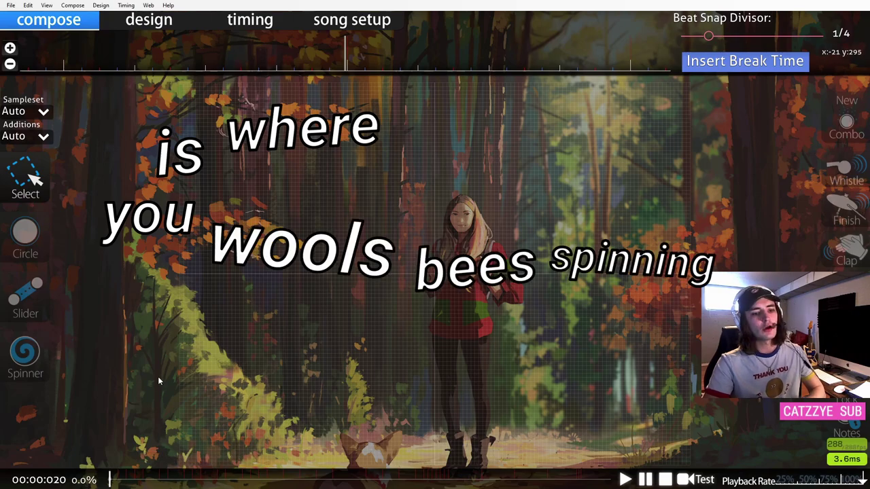
- Place a hit circle in the upper playfield and scrub forward along the beat timeline
{"action": "left_click", "coordinate": [37, 253]}
{"action": "left_click", "coordinate": [289, 148]}
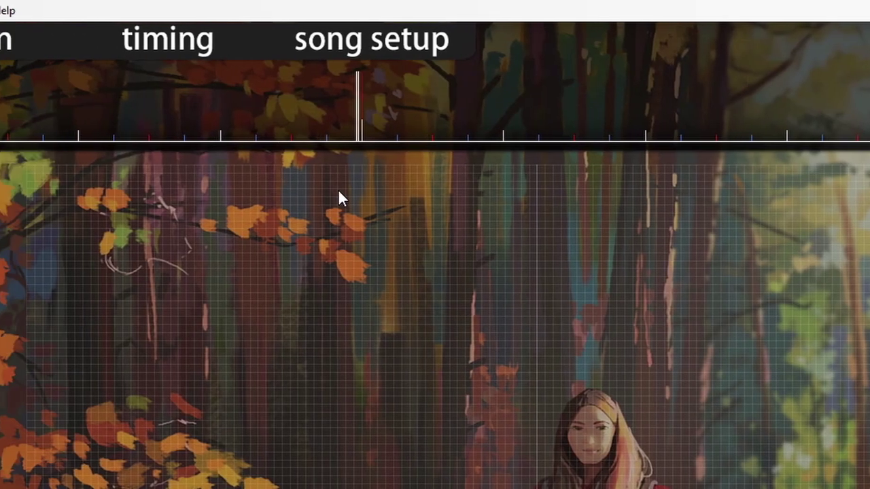
{"action": "left_click_drag", "start_coordinate": [215, 61], "coordinate": [496, 65]}
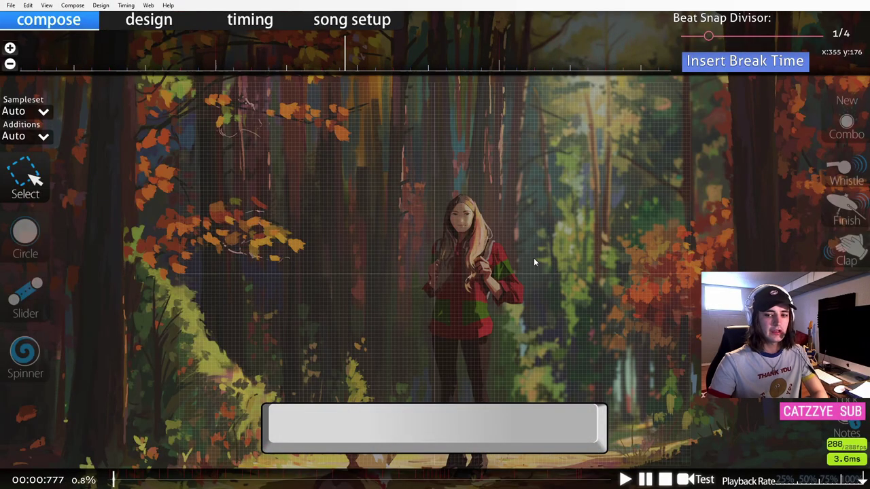
- Step backward and forward through the song timeline in beat-snap increments
{"action": "key", "text": "Left"}
{"action": "key", "text": "Left"}
{"action": "key", "text": "Left"}
{"action": "key", "text": "Left"}
{"action": "key", "text": "Left"}
{"action": "key", "text": "Left"}
{"action": "key", "text": "Left"}
{"action": "key", "text": "Left"}
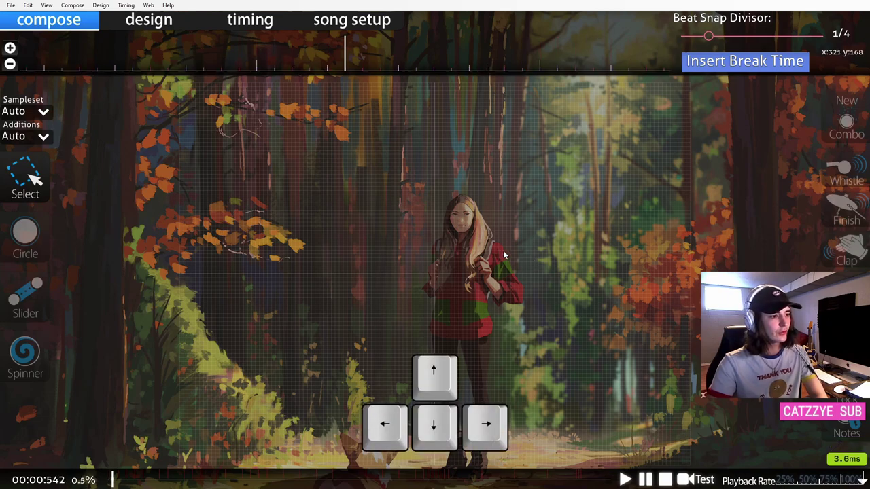
{"action": "key", "text": "Right"}
{"action": "key", "text": "Right"}
{"action": "key", "text": "Right"}
- Activate the Circle tool and step the playhead back to 00:00:031 at the start of the song
{"action": "left_click", "coordinate": [15, 245]}
{"action": "key", "text": "Left"}
{"action": "key", "text": "Left"}
{"action": "key", "text": "Left"}
{"action": "key", "text": "Left"}
{"action": "key", "text": "Left"}
{"action": "key", "text": "Left"}
{"action": "key", "text": "Left"}
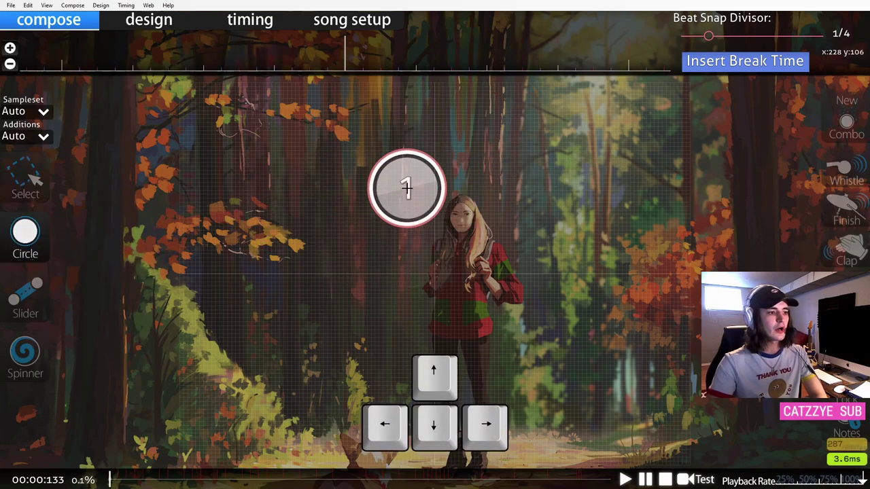
{"action": "key", "text": "Left"}
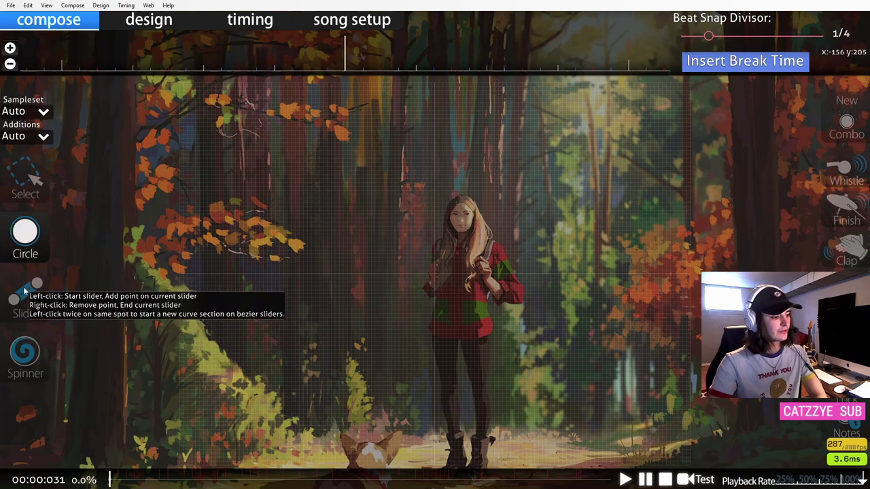
- Draw a long multi-point slider at 00:00:031 from the playfield's upper left, winding through several anchors, and finish it near the centre
{"action": "left_click", "coordinate": [25, 291]}
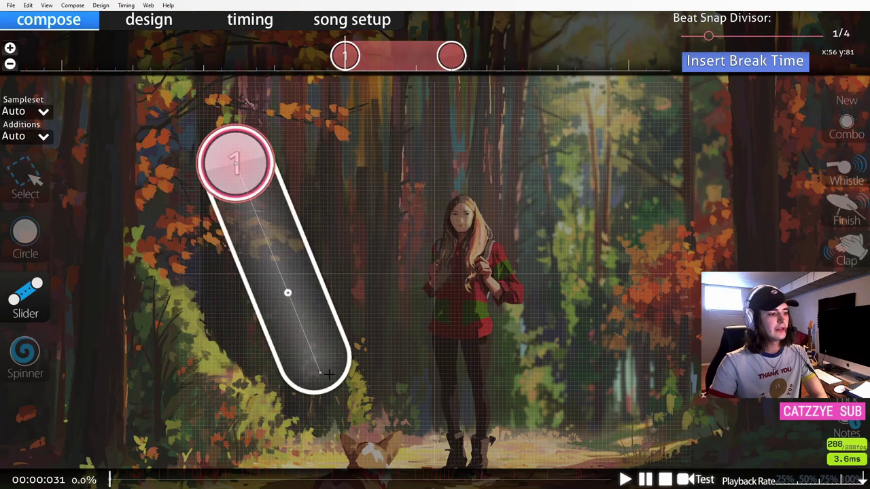
{"action": "left_click", "coordinate": [370, 199]}
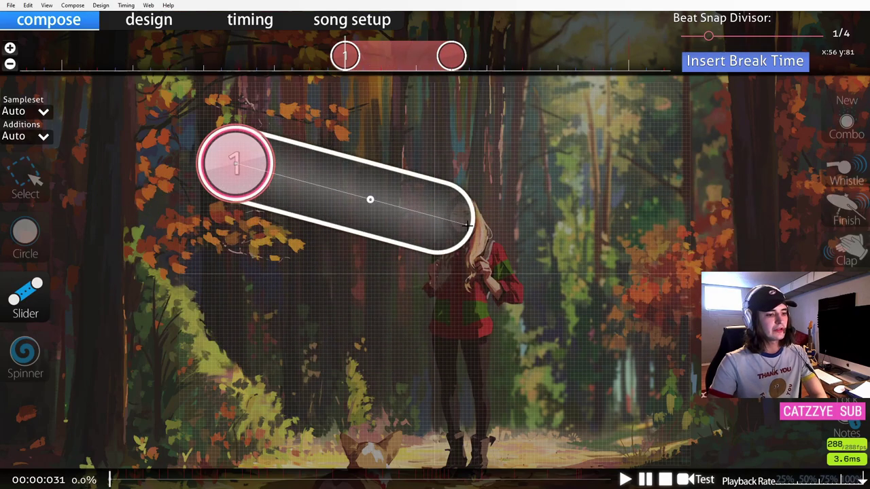
{"action": "left_click", "coordinate": [468, 224]}
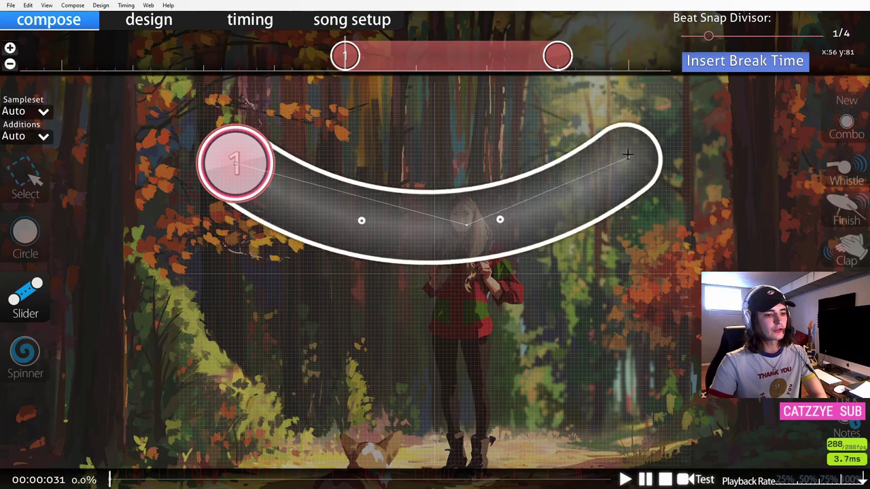
{"action": "left_click", "coordinate": [617, 112]}
{"action": "left_click", "coordinate": [650, 325]}
{"action": "left_click", "coordinate": [358, 285]}
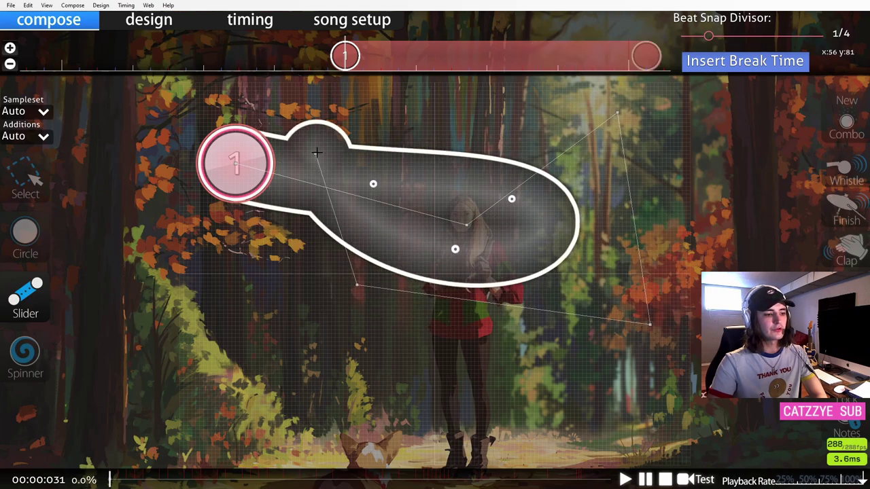
{"action": "left_click", "coordinate": [320, 147]}
{"action": "left_click", "coordinate": [499, 145]}
{"action": "right_click", "coordinate": [523, 299]}
{"action": "key", "text": "1"}
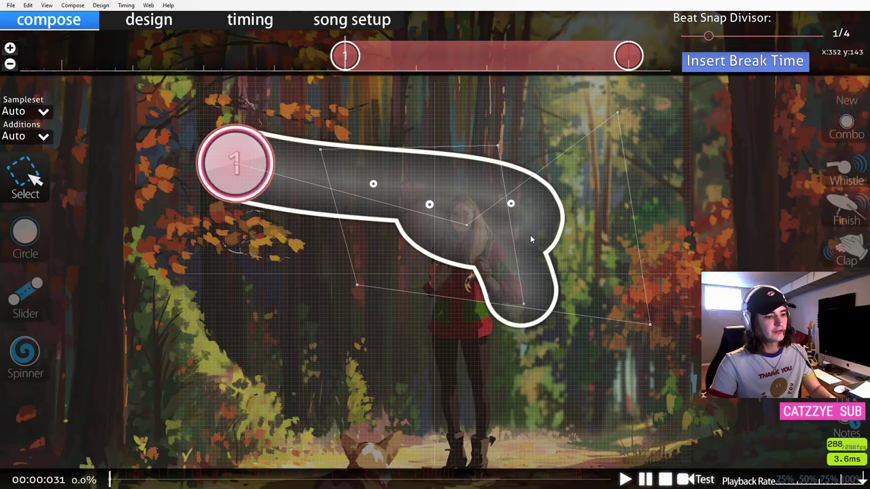
{"action": "left_click", "coordinate": [533, 278]}
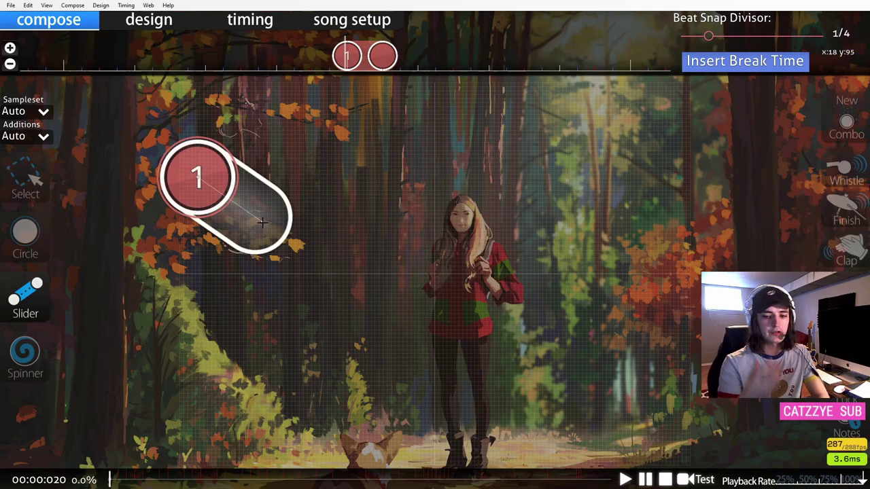
- Draw a short straight slider in the upper-left playfield, select it and nudge its end point
{"action": "left_click", "coordinate": [336, 195]}
{"action": "right_click", "coordinate": [391, 202]}
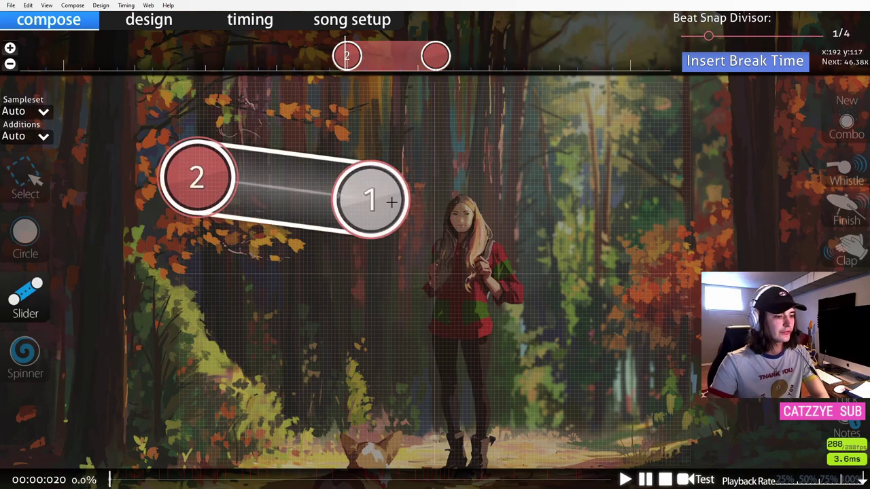
{"action": "left_click", "coordinate": [27, 178]}
{"action": "left_click", "coordinate": [211, 188]}
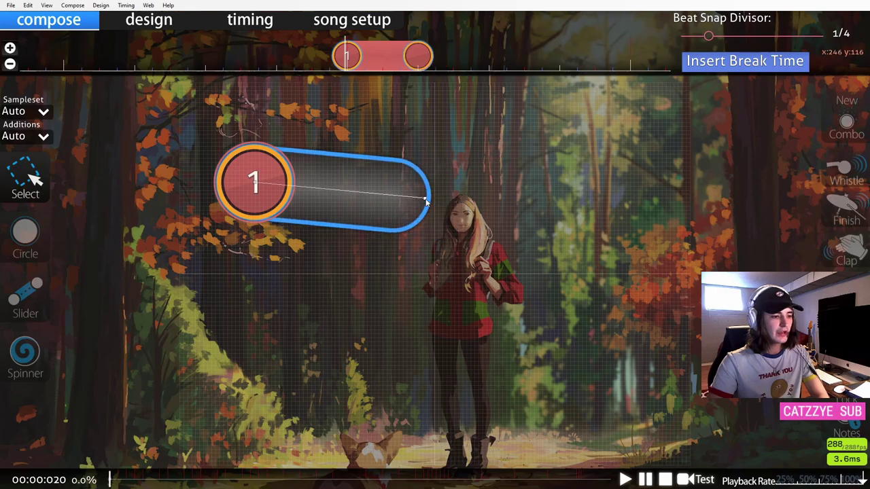
{"action": "left_click_drag", "start_coordinate": [425, 199], "coordinate": [422, 197]}
{"action": "left_click", "coordinate": [544, 275]}
{"action": "left_click", "coordinate": [354, 201]}
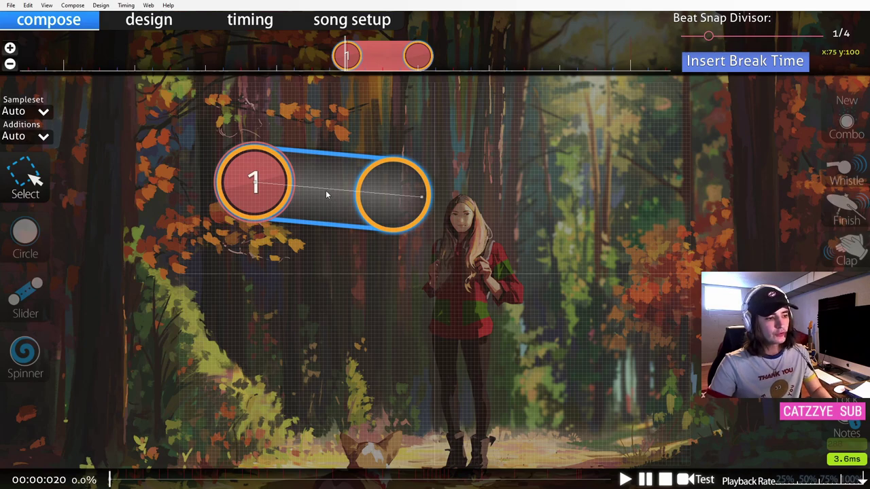
- Add several anchors along the slider's body and pull them downward to bend it into a smooth U-shaped curve
{"action": "key", "text": "ctrl"}
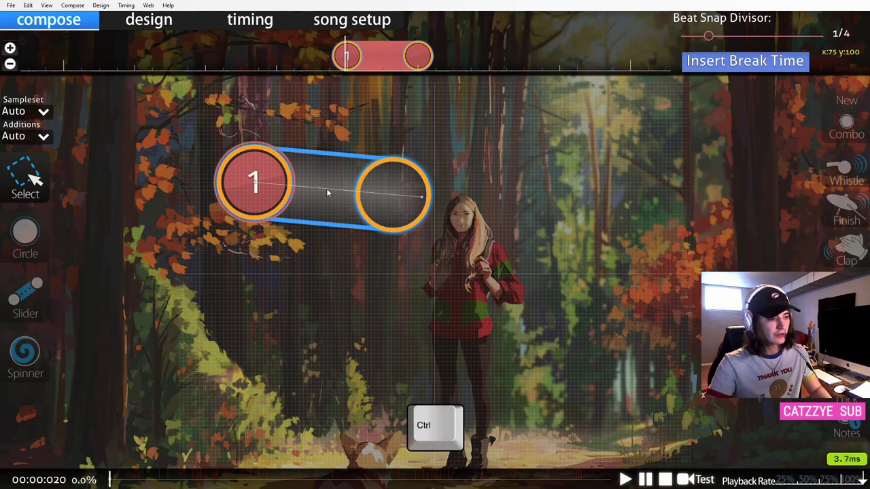
{"action": "left_click_drag", "start_coordinate": [326, 188], "coordinate": [283, 410]}
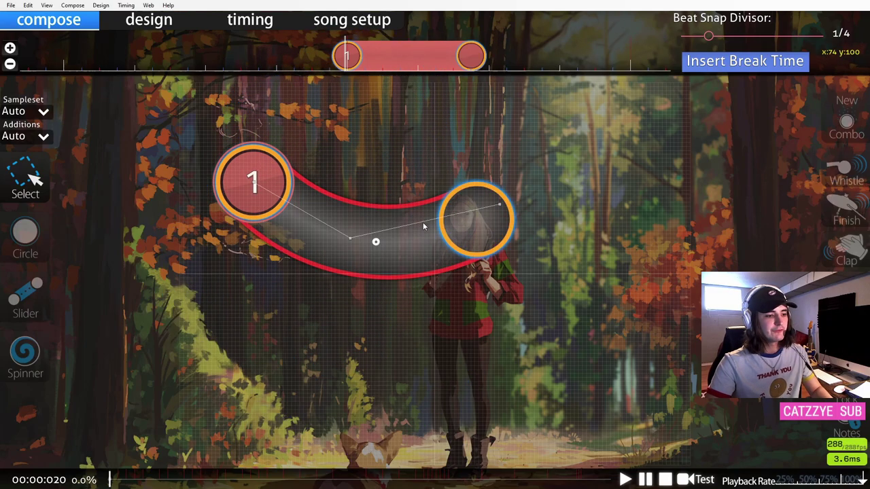
{"action": "left_click_drag", "start_coordinate": [422, 222], "coordinate": [440, 254]}
{"action": "left_click_drag", "start_coordinate": [317, 219], "coordinate": [271, 235]}
{"action": "left_click_drag", "start_coordinate": [387, 245], "coordinate": [386, 278]}
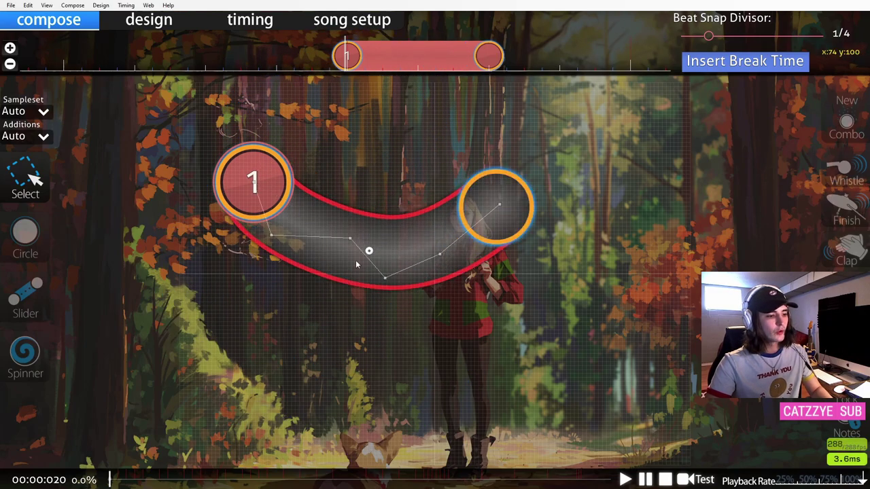
{"action": "left_click_drag", "start_coordinate": [312, 237], "coordinate": [305, 261]}
{"action": "left_click_drag", "start_coordinate": [349, 239], "coordinate": [349, 275]}
{"action": "left_click", "coordinate": [408, 307]}
{"action": "left_click", "coordinate": [474, 204]}
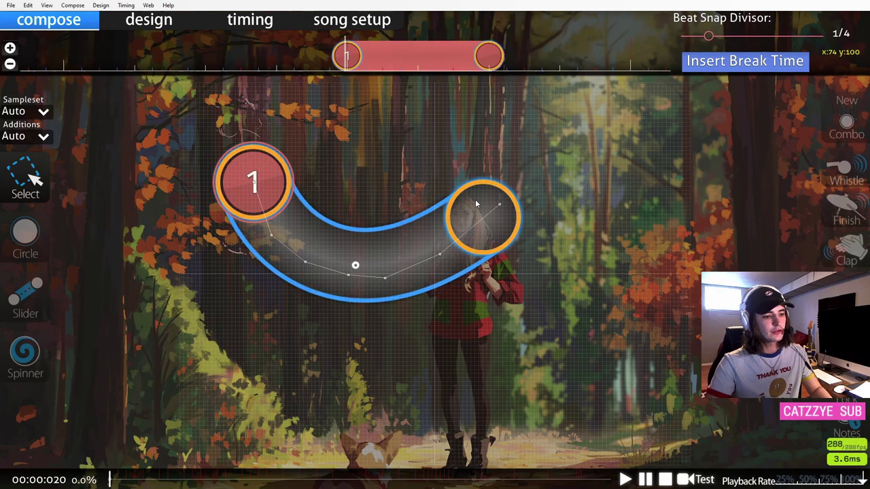
- Move the slider's end anchor back toward its head and pull the neighbouring anchor inward to tighten the curve
{"action": "left_click_drag", "start_coordinate": [499, 203], "coordinate": [394, 175]}
{"action": "left_click", "coordinate": [522, 245]}
{"action": "left_click", "coordinate": [437, 253]}
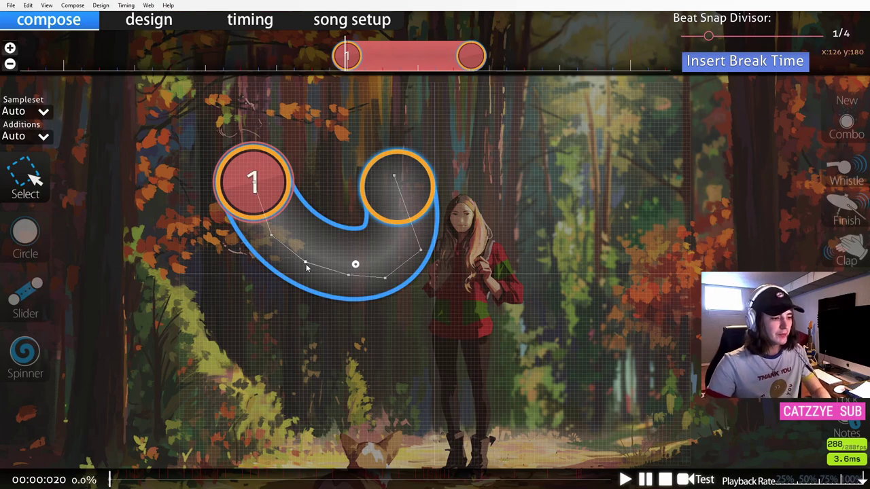
- Delete the slider's intermediate anchors one by one until only its start and end points remain
{"action": "right_click", "coordinate": [306, 264]}
{"action": "right_click", "coordinate": [271, 235]}
{"action": "right_click", "coordinate": [348, 274]}
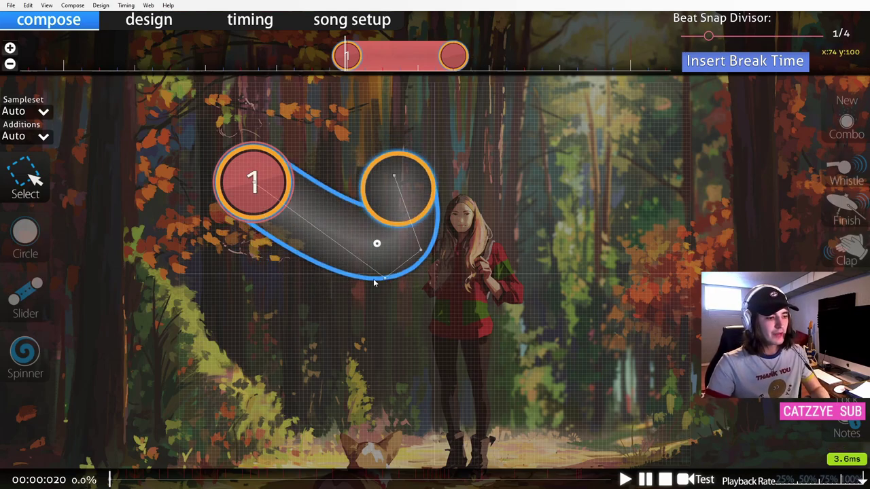
{"action": "right_click", "coordinate": [385, 278]}
{"action": "left_click_drag", "start_coordinate": [417, 252], "coordinate": [323, 217]}
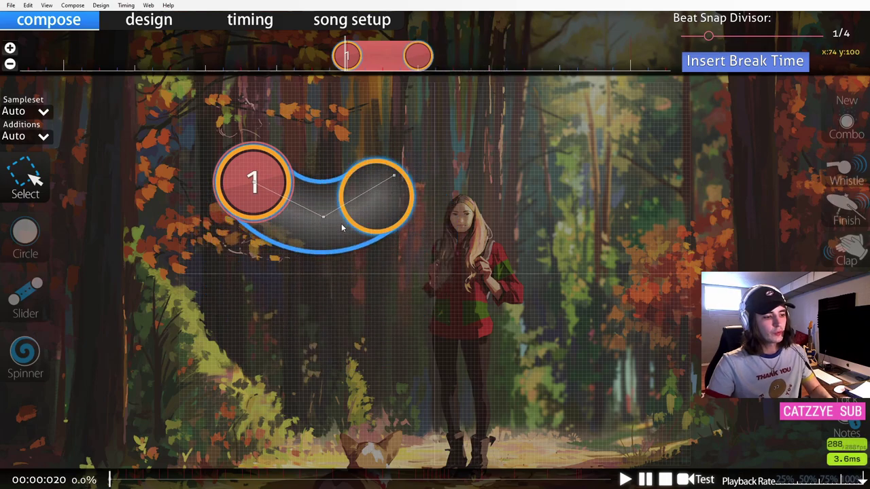
{"action": "right_click", "coordinate": [324, 217]}
- Add one anchor at the slider's middle and lower the end point slightly to give it a gentle curve
{"action": "left_click_drag", "start_coordinate": [322, 178], "coordinate": [326, 197]}
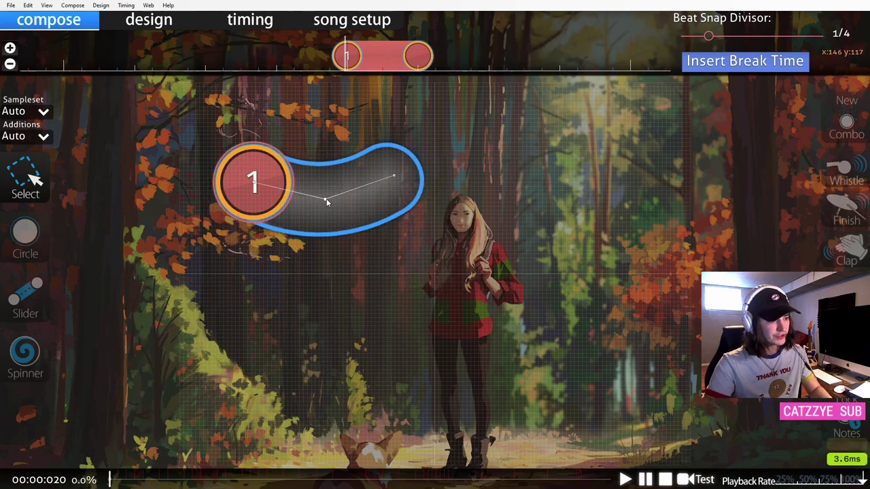
{"action": "left_click_drag", "start_coordinate": [393, 176], "coordinate": [396, 193]}
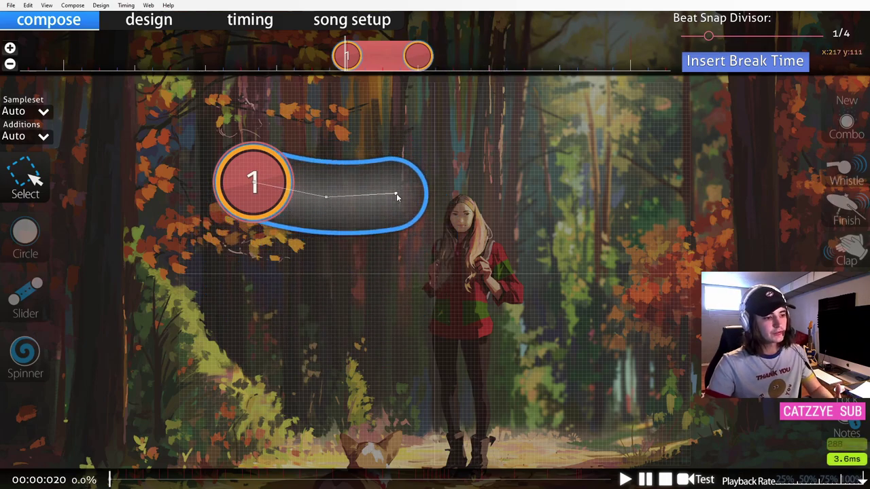
{"action": "left_click", "coordinate": [308, 140]}
{"action": "left_click", "coordinate": [309, 178]}
{"action": "left_click_drag", "start_coordinate": [326, 200], "coordinate": [325, 257]}
{"action": "left_click_drag", "start_coordinate": [396, 193], "coordinate": [354, 179]}
{"action": "key", "text": "ctrl+z"}
{"action": "key", "text": "ctrl+z"}
- Add another anchor and stack it on the middle anchor to form a sharp red corner, and reposition the slider's end
{"action": "left_click", "coordinate": [341, 198], "text": "ctrl"}
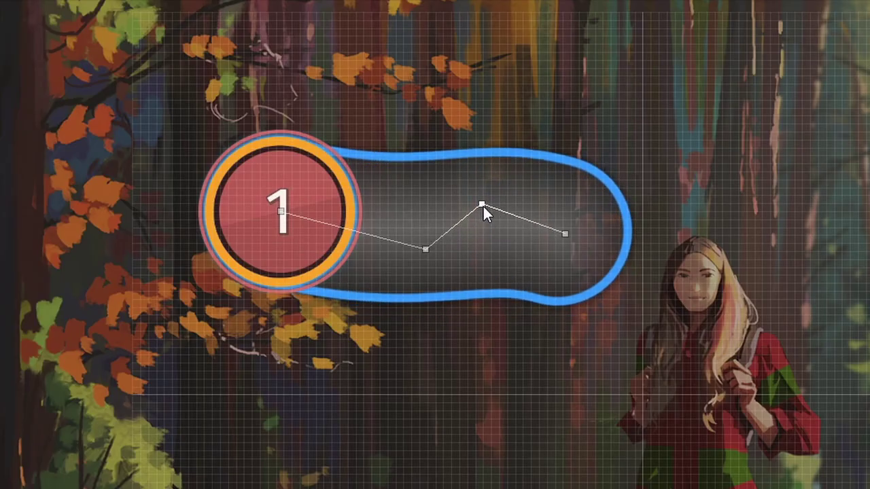
{"action": "left_click_drag", "start_coordinate": [483, 205], "coordinate": [428, 250]}
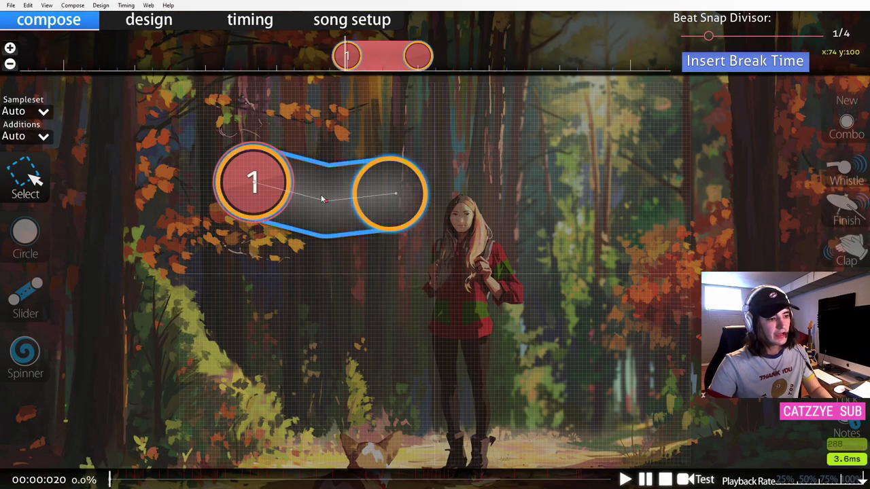
{"action": "left_click_drag", "start_coordinate": [398, 190], "coordinate": [338, 150]}
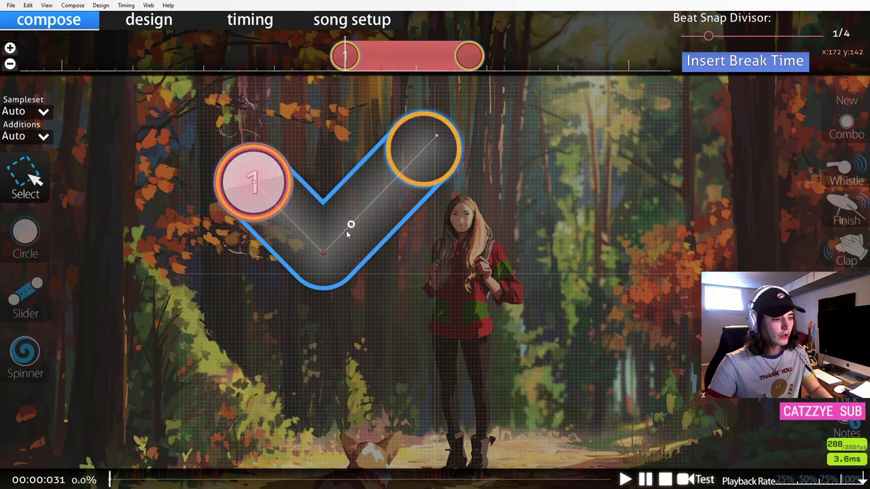
{"action": "left_click_drag", "start_coordinate": [355, 223], "coordinate": [416, 217]}
{"action": "left_click", "coordinate": [523, 342]}
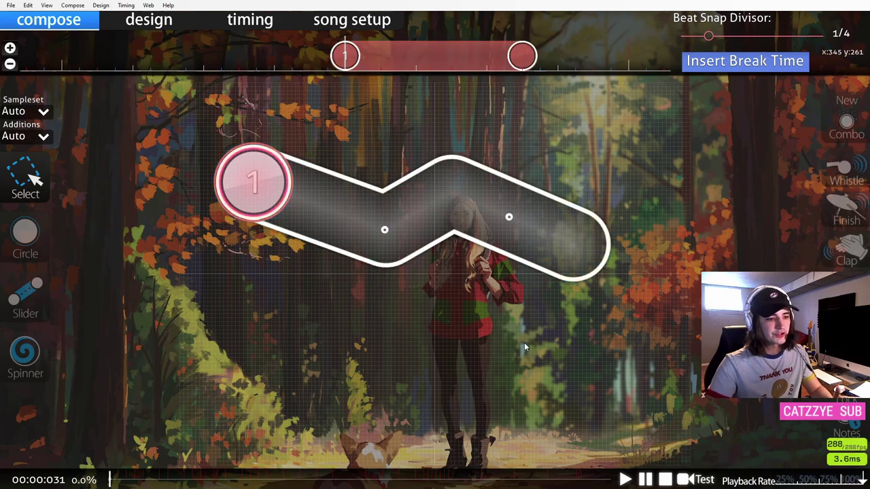
{"action": "left_click", "coordinate": [574, 248]}
{"action": "left_click_drag", "start_coordinate": [578, 240], "coordinate": [580, 240]}
{"action": "key", "text": "ctrl+z"}
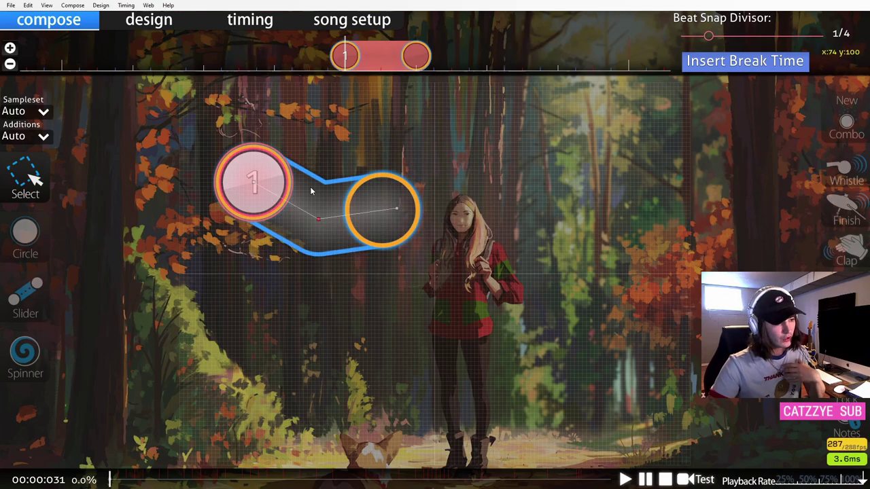
- Add an anchor on each side of the slider's red corner and offset them to curve both segments
{"action": "left_click", "coordinate": [366, 214], "text": "ctrl"}
{"action": "left_click", "coordinate": [366, 214]}
{"action": "left_click_drag", "start_coordinate": [361, 213], "coordinate": [354, 195]}
{"action": "left_click_drag", "start_coordinate": [284, 200], "coordinate": [276, 216]}
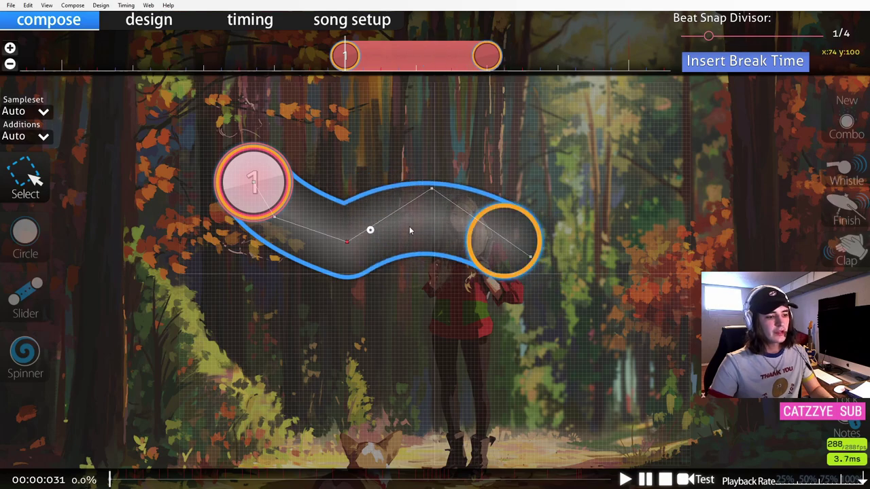
- Undo the last anchor change, delete the extra anchors before the red corner and adjust the remaining one near the slider's head
{"action": "left_click_drag", "start_coordinate": [316, 245], "coordinate": [328, 259]}
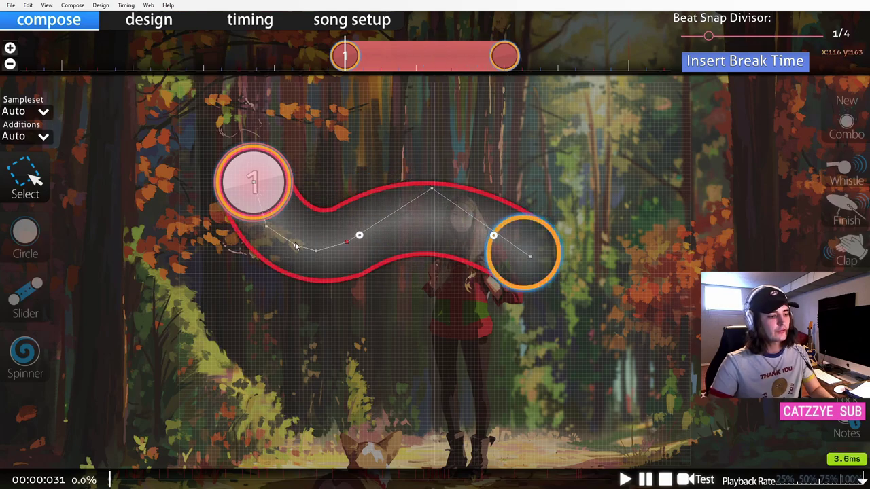
{"action": "key", "text": "ctrl+z"}
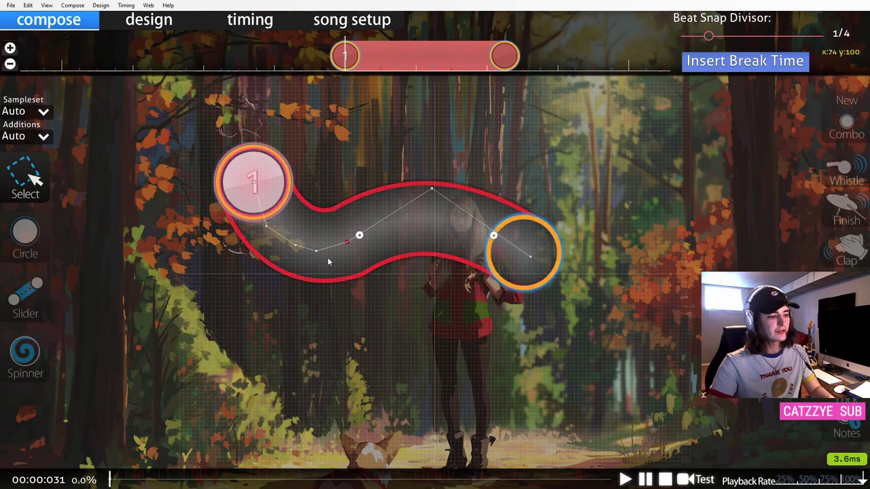
{"action": "right_click", "coordinate": [320, 249]}
{"action": "right_click", "coordinate": [287, 238]}
{"action": "left_click_drag", "start_coordinate": [264, 220], "coordinate": [270, 223]}
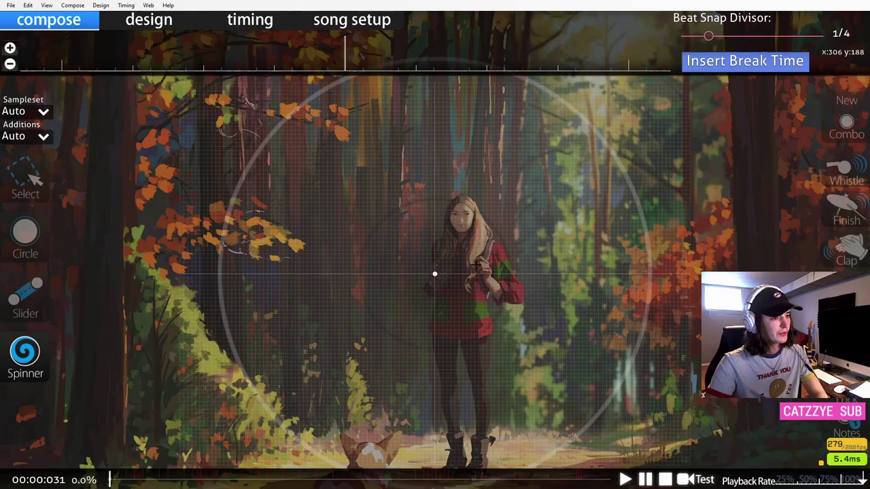
- Place a spinner starting at 00:00:031 and end it at 00:01:256 on the timeline
{"action": "left_click", "coordinate": [421, 250]}
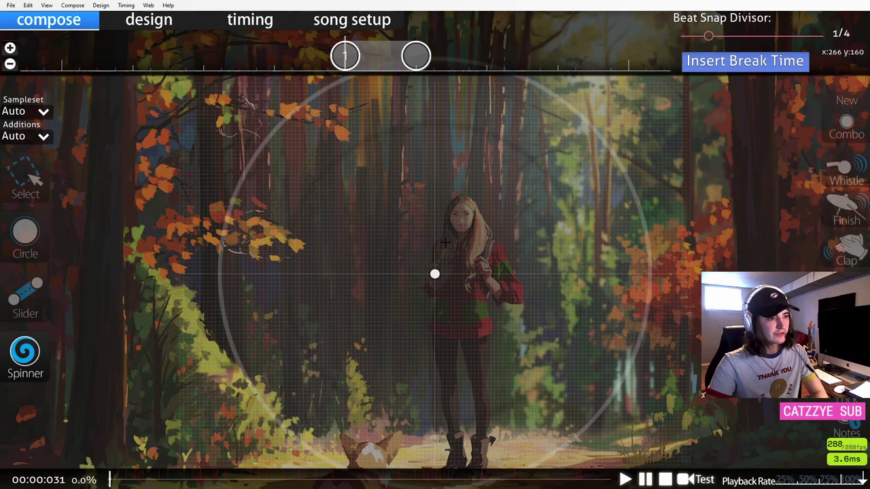
{"action": "scroll", "coordinate": [446, 242], "scroll_direction": "down", "scroll_amount": 12}
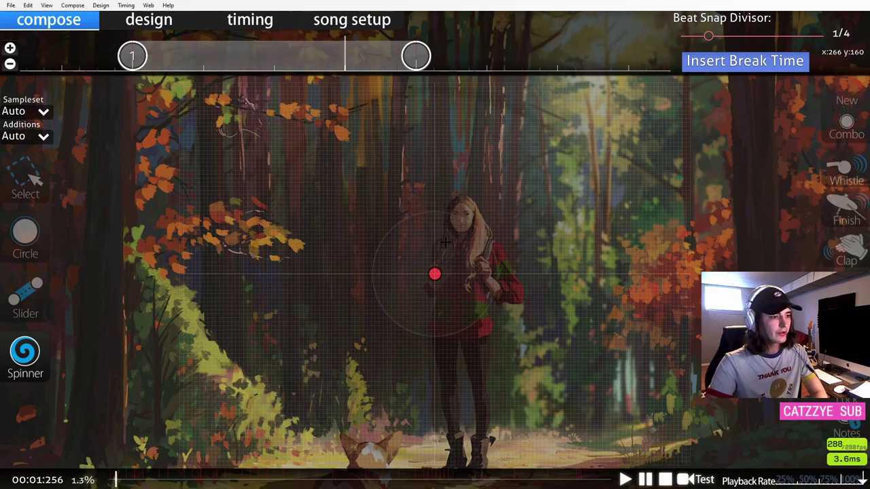
{"action": "scroll", "coordinate": [446, 242], "scroll_direction": "up", "scroll_amount": 1}
{"action": "scroll", "coordinate": [446, 242], "scroll_direction": "down", "scroll_amount": 1}
{"action": "right_click", "coordinate": [446, 243]}
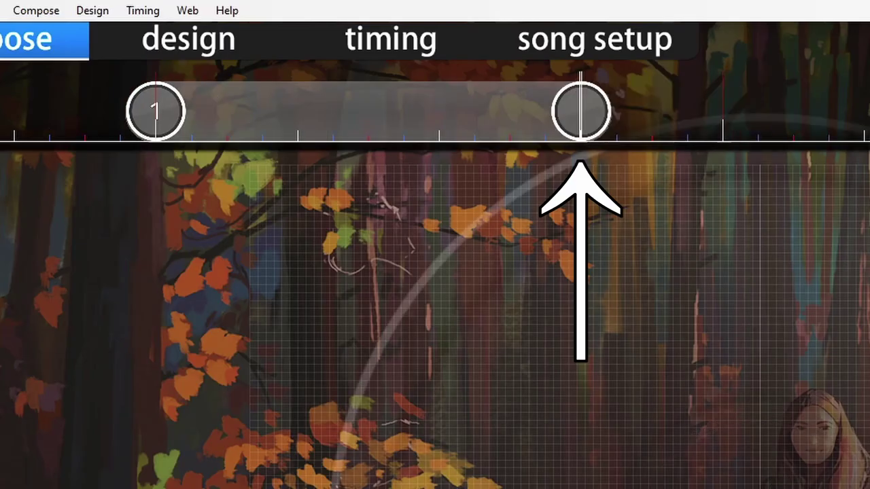
- Leave spinner placement and scrub the timeline to review the spinner and the pattern of two circles and a slider
{"action": "left_click", "coordinate": [26, 178]}
{"action": "scroll", "coordinate": [742, 422], "scroll_direction": "up", "scroll_amount": 3}
{"action": "scroll", "coordinate": [653, 285], "scroll_direction": "down", "scroll_amount": 3}
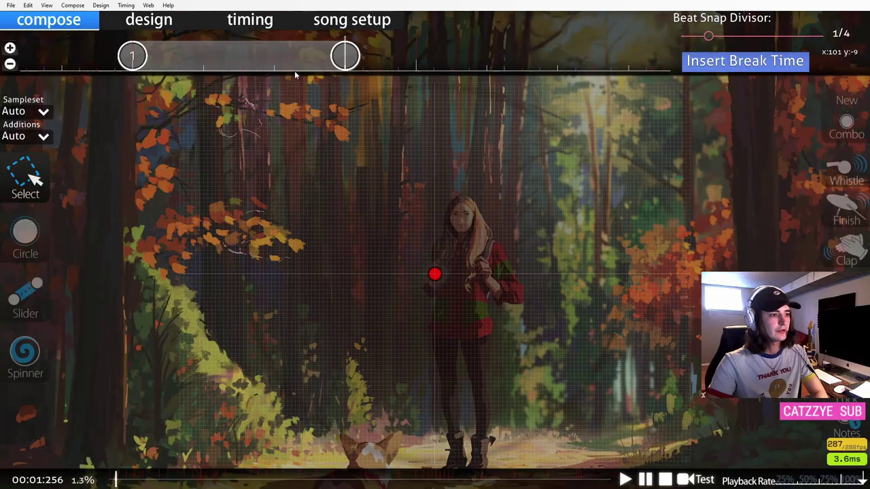
{"action": "left_click_drag", "start_coordinate": [414, 58], "coordinate": [2, 30]}
{"action": "scroll", "coordinate": [356, 88], "scroll_direction": "up", "scroll_amount": 2}
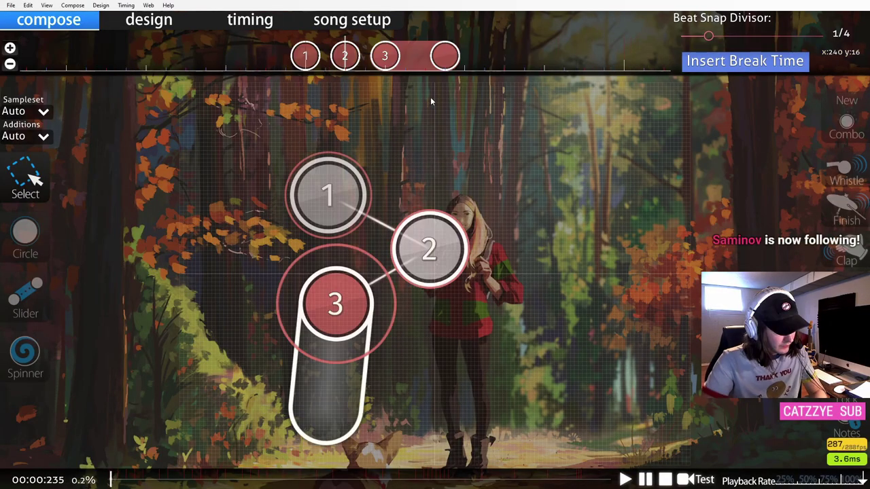
{"action": "left_click_drag", "start_coordinate": [470, 62], "coordinate": [332, 55]}
{"action": "left_click", "coordinate": [368, 72]}
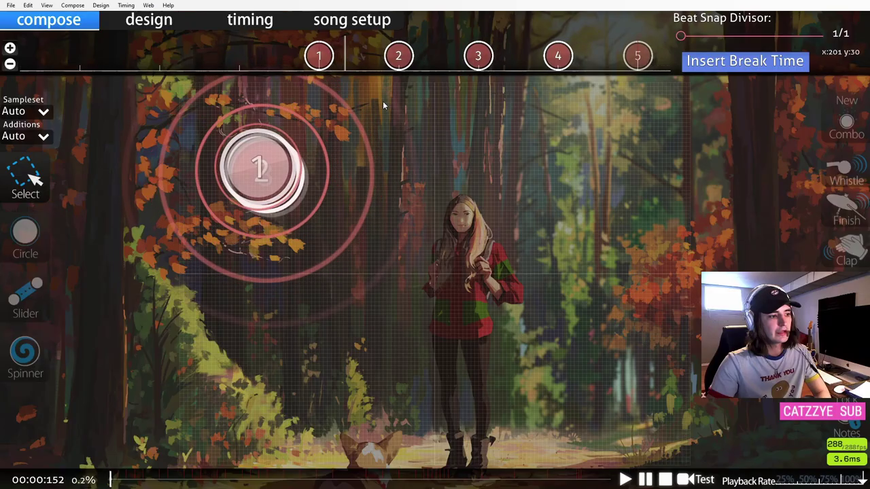
- Set the beat snap divisor to 1/2, place a stack of nine circles half a beat apart, and play them back
{"action": "left_click", "coordinate": [691, 37]}
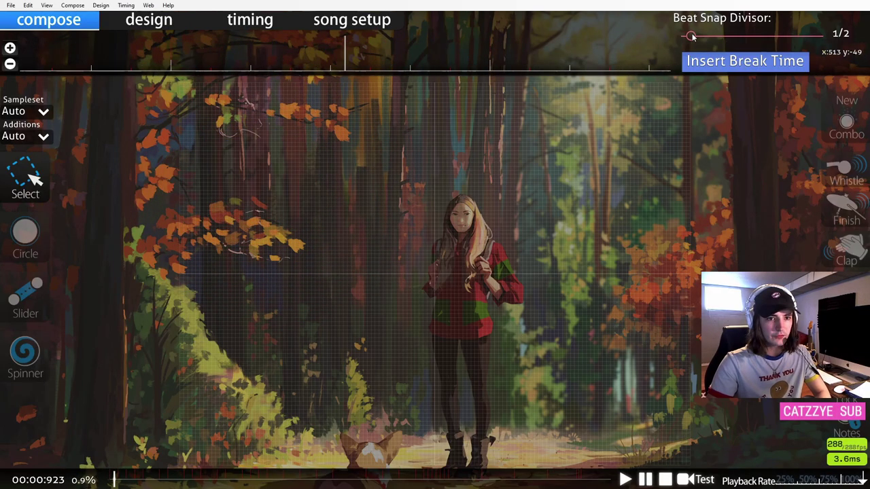
{"action": "scroll", "coordinate": [415, 184], "scroll_direction": "up", "scroll_amount": 3}
{"action": "left_click", "coordinate": [26, 242]}
{"action": "scroll", "coordinate": [340, 246], "scroll_direction": "down", "scroll_amount": 1}
{"action": "left_click", "coordinate": [340, 246]}
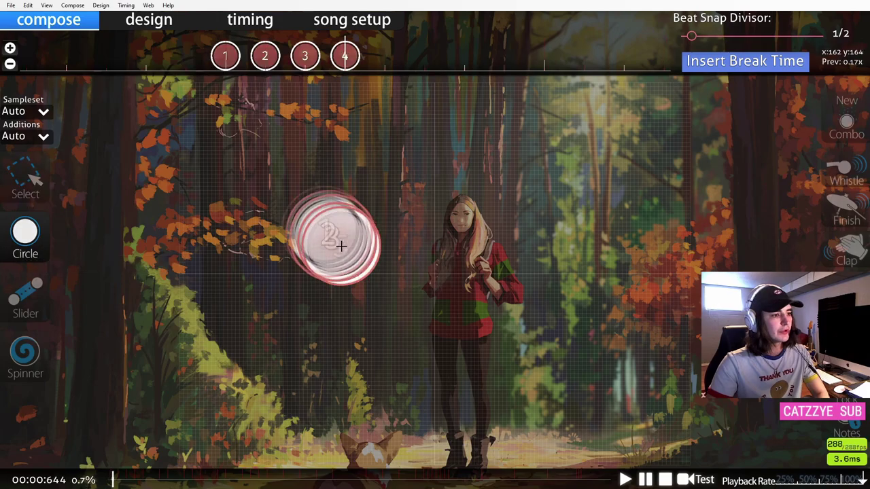
{"action": "scroll", "coordinate": [341, 245], "scroll_direction": "down", "scroll_amount": 1}
{"action": "left_click", "coordinate": [341, 246]}
{"action": "scroll", "coordinate": [341, 246], "scroll_direction": "down", "scroll_amount": 1}
{"action": "left_click", "coordinate": [341, 246]}
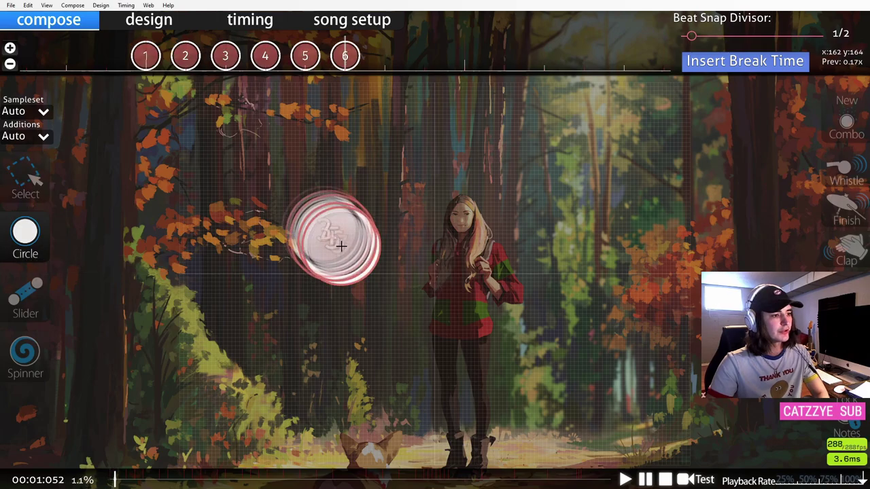
{"action": "scroll", "coordinate": [341, 246], "scroll_direction": "down", "scroll_amount": 1}
{"action": "left_click", "coordinate": [341, 245]}
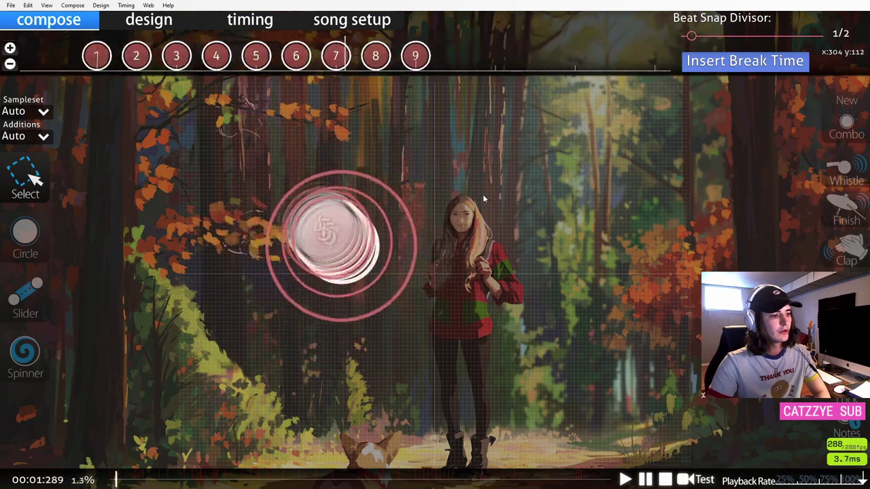
{"action": "key", "text": "space"}
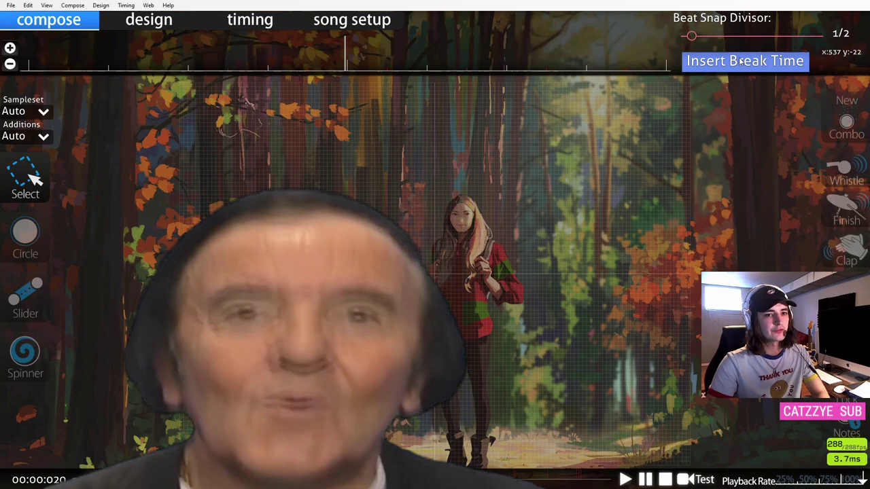
- Set the beat snap divisor to 1/4 and return to 00:00:031
{"action": "double_click", "coordinate": [292, 184]}
{"action": "double_click", "coordinate": [293, 185]}
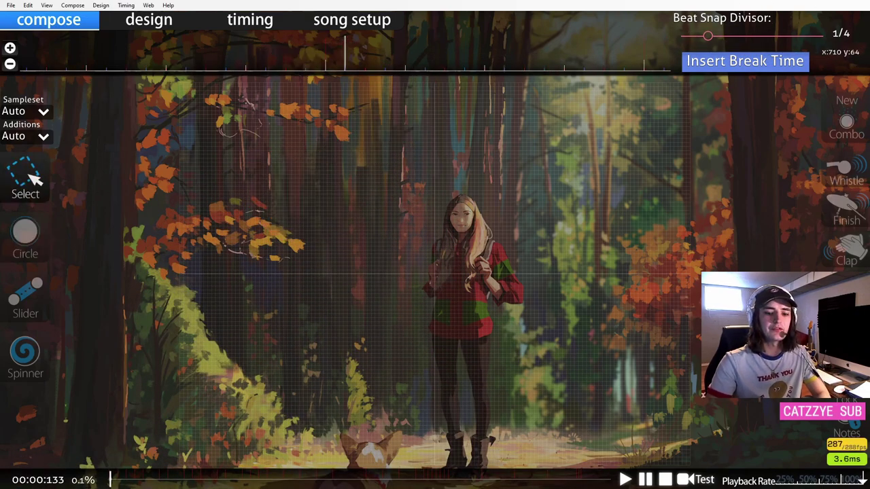
{"action": "scroll", "coordinate": [539, 77], "scroll_direction": "up", "scroll_amount": 1}
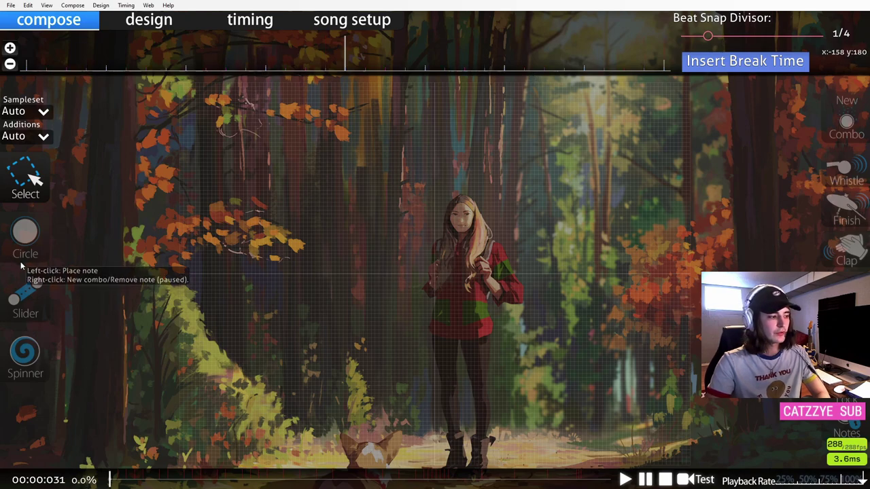
- Place a circle at 00:00:031 and two nearly stacked circles beside it, three quarters of a beat and one full beat later
{"action": "left_click", "coordinate": [25, 231]}
{"action": "left_click", "coordinate": [301, 155]}
{"action": "left_click_drag", "start_coordinate": [301, 155], "coordinate": [362, 214]}
{"action": "scroll", "coordinate": [361, 214], "scroll_direction": "down", "scroll_amount": 2}
{"action": "scroll", "coordinate": [362, 216], "scroll_direction": "down", "scroll_amount": 5}
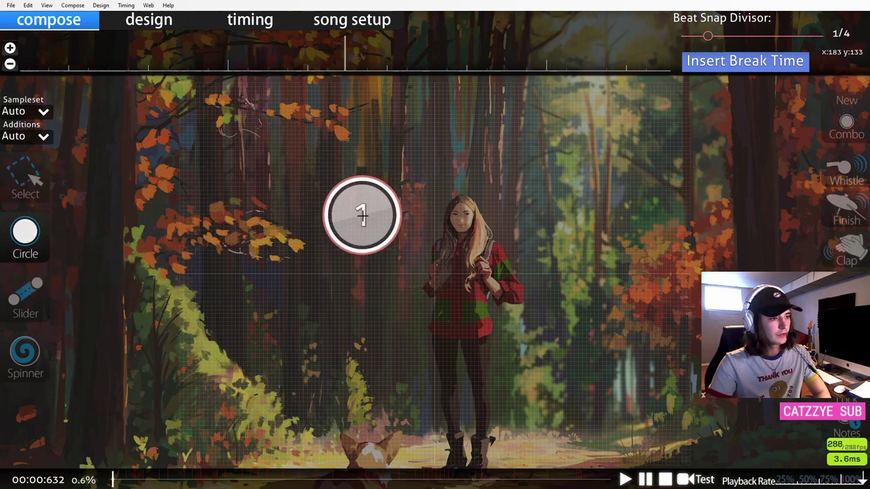
{"action": "scroll", "coordinate": [365, 203], "scroll_direction": "up", "scroll_amount": 6}
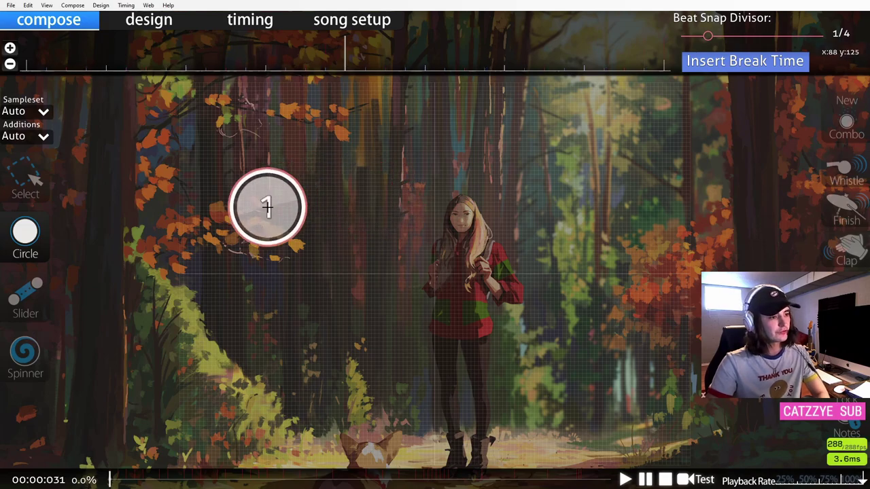
{"action": "scroll", "coordinate": [267, 207], "scroll_direction": "down", "scroll_amount": 2}
{"action": "scroll", "coordinate": [267, 207], "scroll_direction": "down", "scroll_amount": 1}
{"action": "left_click", "coordinate": [267, 207]}
{"action": "scroll", "coordinate": [267, 207], "scroll_direction": "down", "scroll_amount": 1}
{"action": "left_click", "coordinate": [267, 207]}
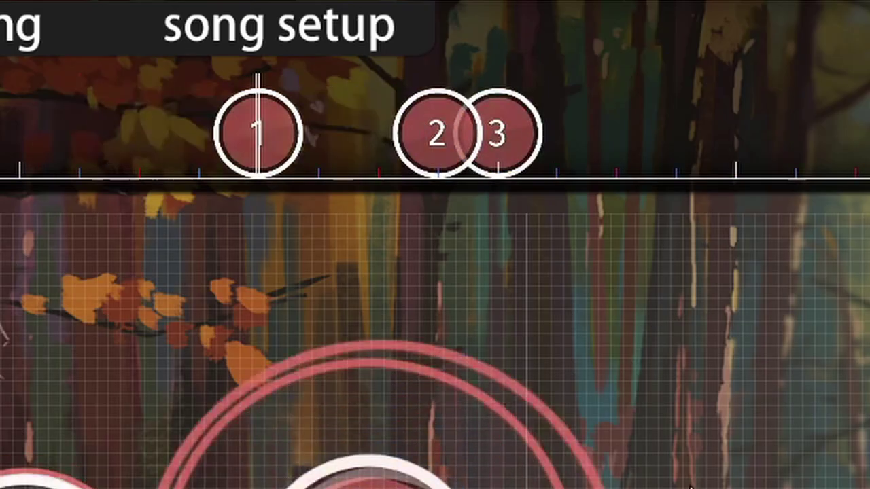
- Scrub back and forth over the three circles to examine the quarter-beat gap between the second and third
{"action": "left_click_drag", "start_coordinate": [481, 53], "coordinate": [254, 52]}
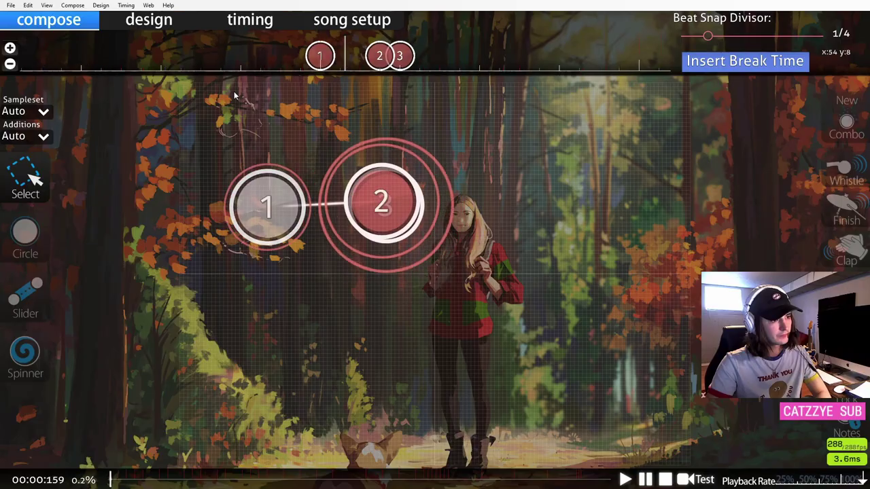
{"action": "scroll", "coordinate": [234, 95], "scroll_direction": "down", "scroll_amount": 5}
{"action": "scroll", "coordinate": [378, 59], "scroll_direction": "up", "scroll_amount": 5}
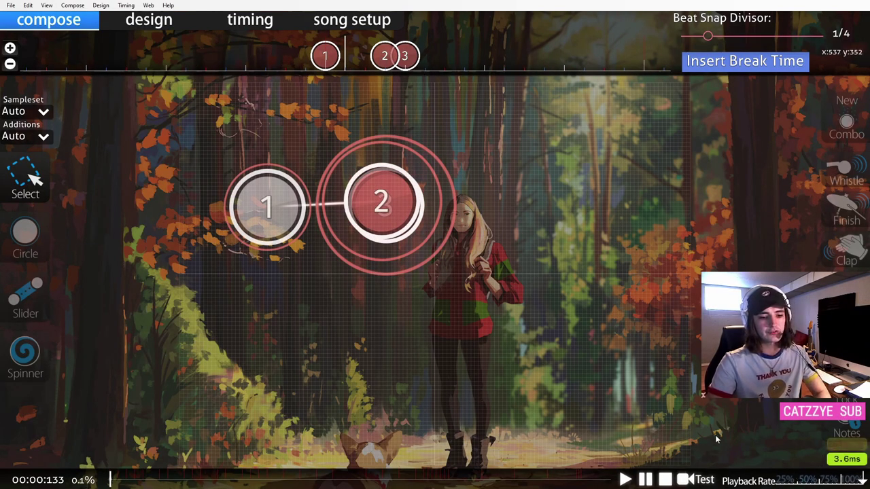
{"action": "scroll", "coordinate": [598, 257], "scroll_direction": "up", "scroll_amount": 1}
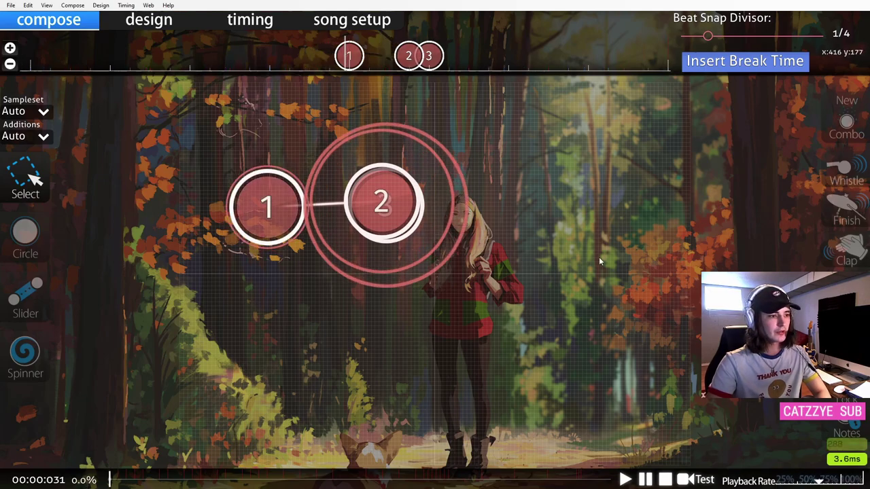
{"action": "scroll", "coordinate": [407, 154], "scroll_direction": "down", "scroll_amount": 5}
{"action": "scroll", "coordinate": [408, 153], "scroll_direction": "up", "scroll_amount": 4}
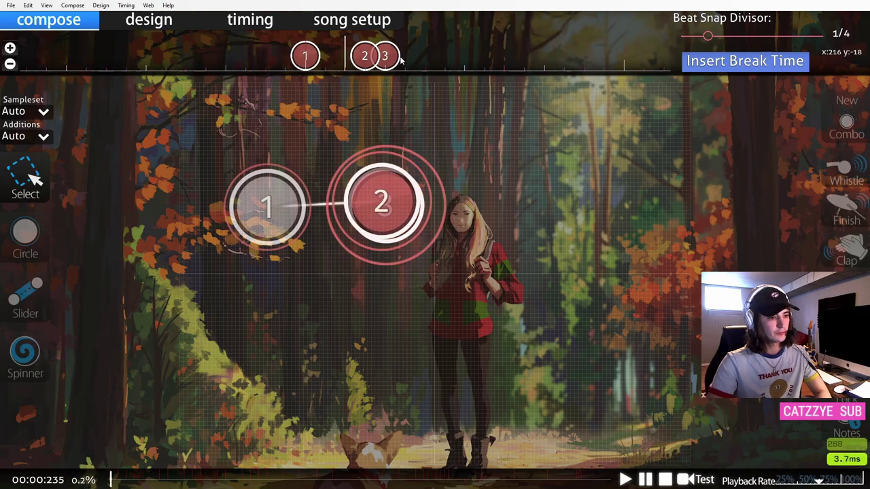
{"action": "scroll", "coordinate": [408, 60], "scroll_direction": "down", "scroll_amount": 1}
{"action": "scroll", "coordinate": [408, 60], "scroll_direction": "up", "scroll_amount": 1}
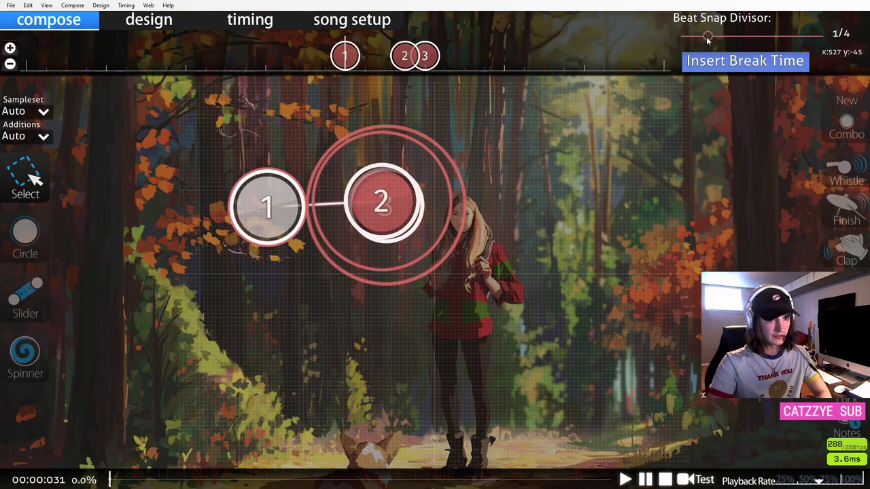
- Set the beat snap divisor to 1/3, move the second circle to the tick a third of a beat before the third, and play back
{"action": "left_click_drag", "start_coordinate": [707, 38], "coordinate": [703, 38]}
{"action": "left_click_drag", "start_coordinate": [406, 59], "coordinate": [396, 80]}
{"action": "left_click", "coordinate": [395, 80]}
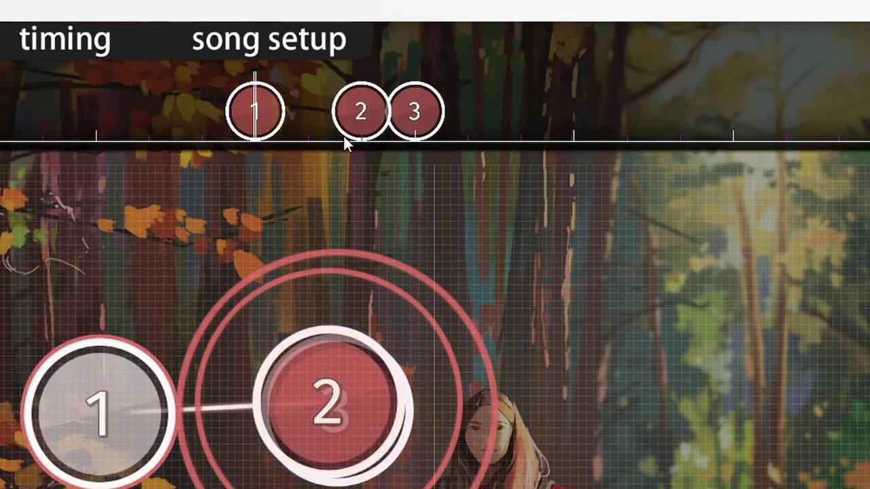
{"action": "left_click", "coordinate": [352, 129]}
{"action": "left_click", "coordinate": [388, 178]}
{"action": "key", "text": "space"}
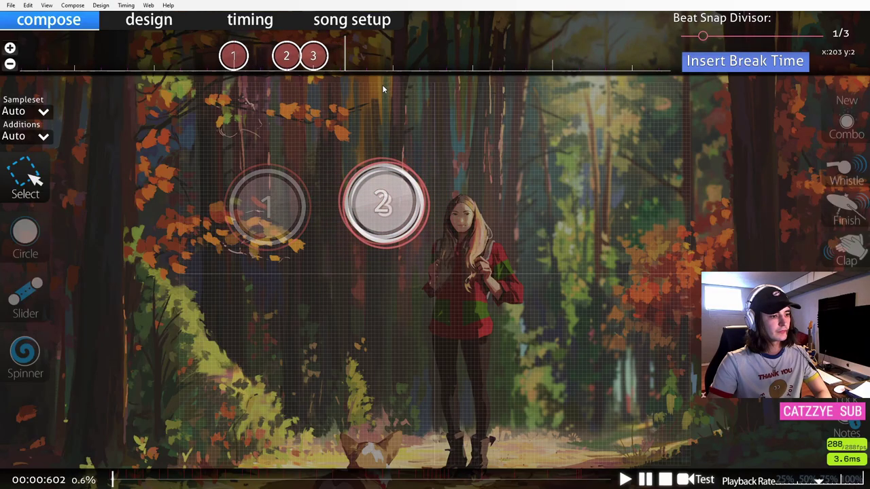
- Rewind to 00:00:010 and replay the three circles to examine their 1/3 spacing
{"action": "scroll", "coordinate": [367, 84], "scroll_direction": "up", "scroll_amount": 2}
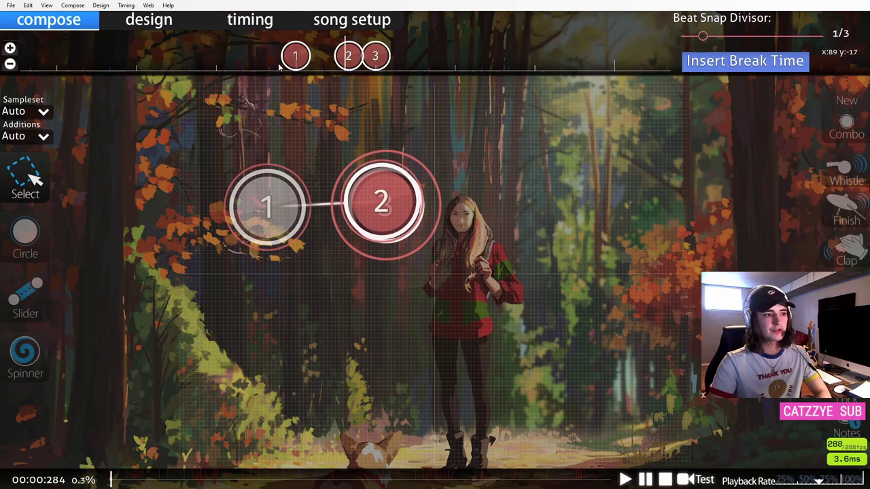
{"action": "left_click_drag", "start_coordinate": [279, 67], "coordinate": [407, 65]}
{"action": "left_click", "coordinate": [422, 83]}
{"action": "scroll", "coordinate": [422, 82], "scroll_direction": "up", "scroll_amount": 2}
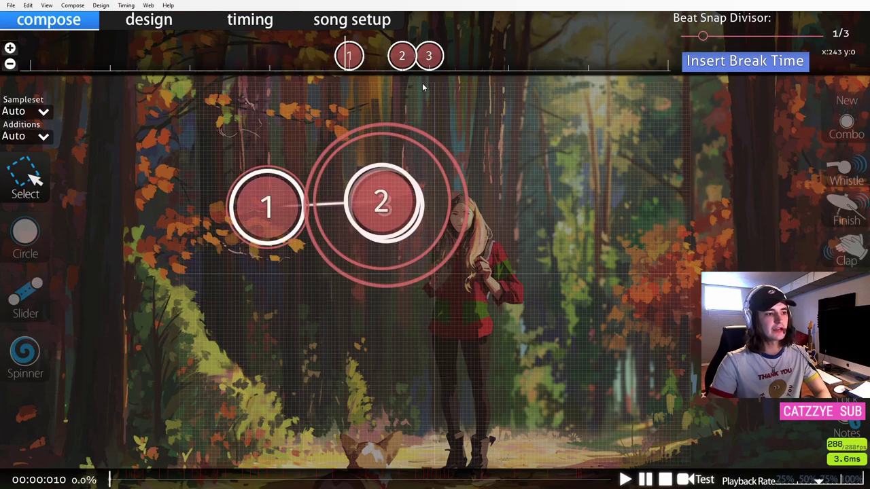
{"action": "key", "text": "space"}
- Restore the 1/4 beat snap divisor and put the second circle back a quarter beat before the third
{"action": "left_click", "coordinate": [718, 36]}
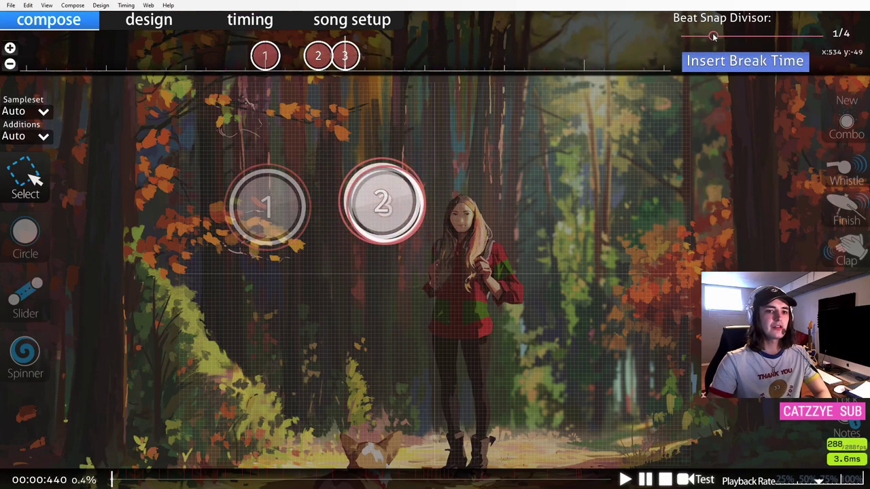
{"action": "scroll", "coordinate": [397, 123], "scroll_direction": "up", "scroll_amount": 3}
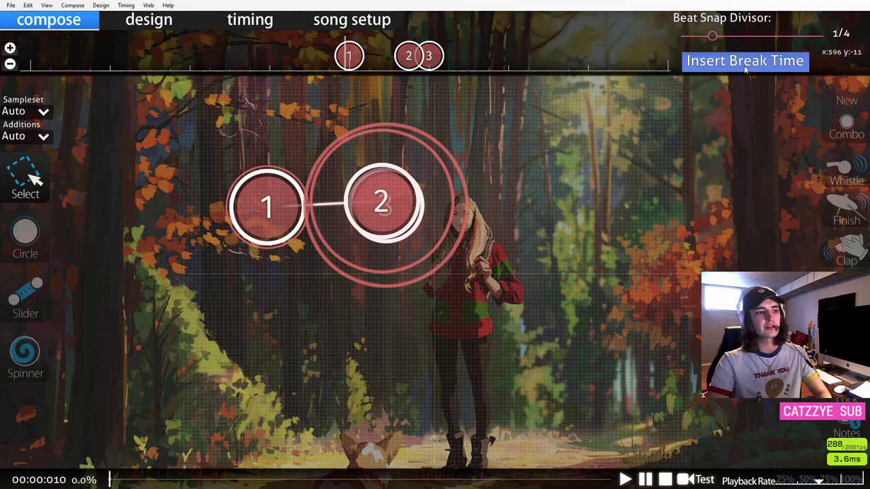
{"action": "scroll", "coordinate": [456, 58], "scroll_direction": "down", "scroll_amount": 4}
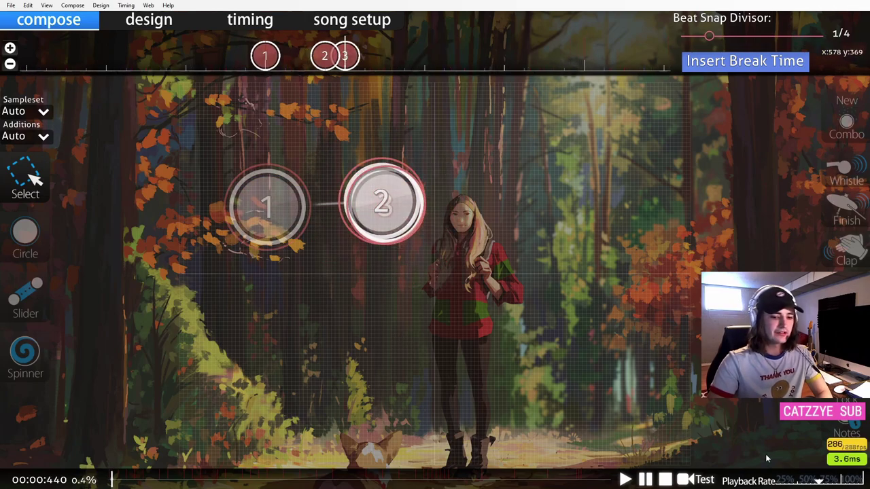
{"action": "scroll", "coordinate": [428, 57], "scroll_direction": "up", "scroll_amount": 3}
{"action": "left_click_drag", "start_coordinate": [392, 55], "coordinate": [216, 96]}
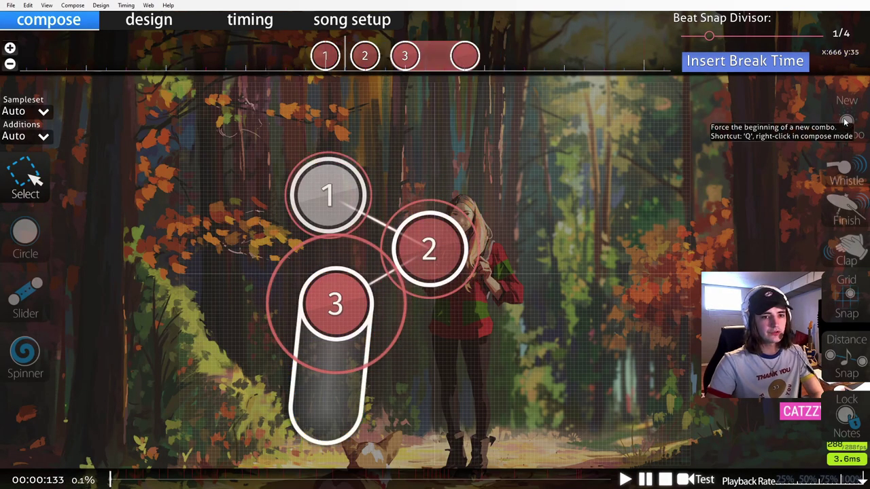
- Select the second circle on the timeline, toggle New Combo on and off for it, and clear the selection
{"action": "left_click", "coordinate": [371, 57]}
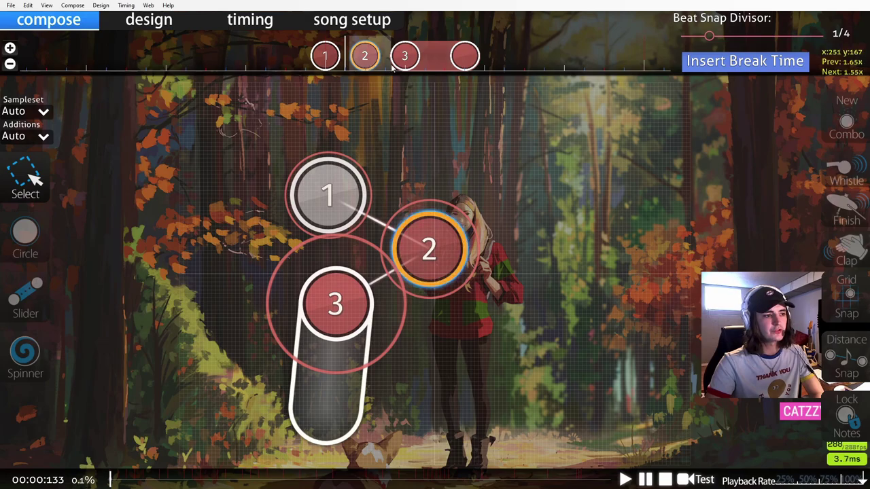
{"action": "left_click_drag", "start_coordinate": [511, 173], "coordinate": [376, 340]}
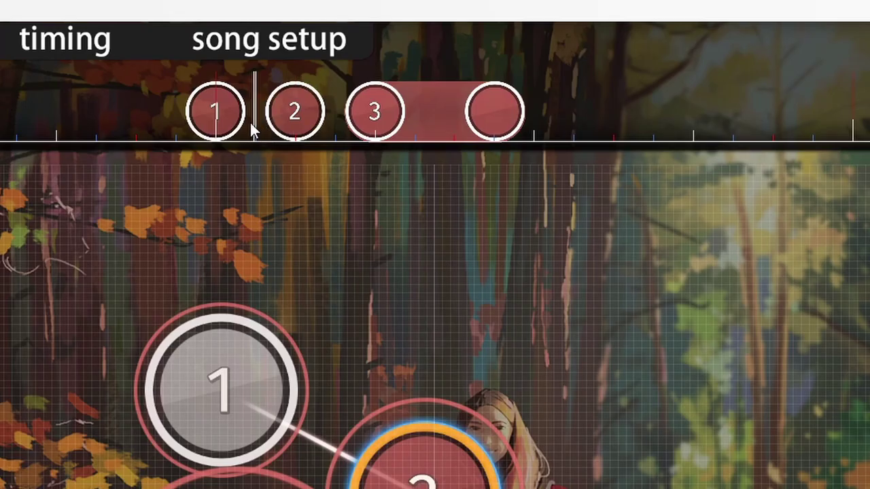
{"action": "left_click_drag", "start_coordinate": [252, 125], "coordinate": [330, 123]}
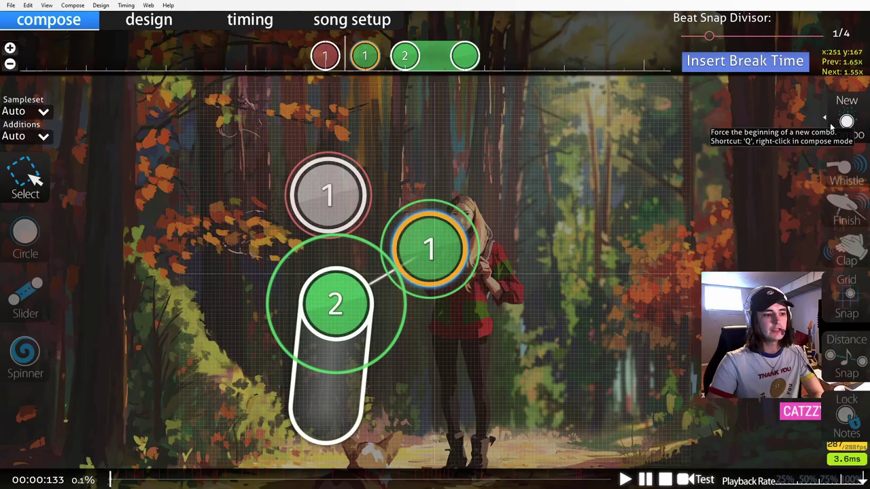
{"action": "left_click", "coordinate": [831, 122]}
{"action": "left_click", "coordinate": [833, 125]}
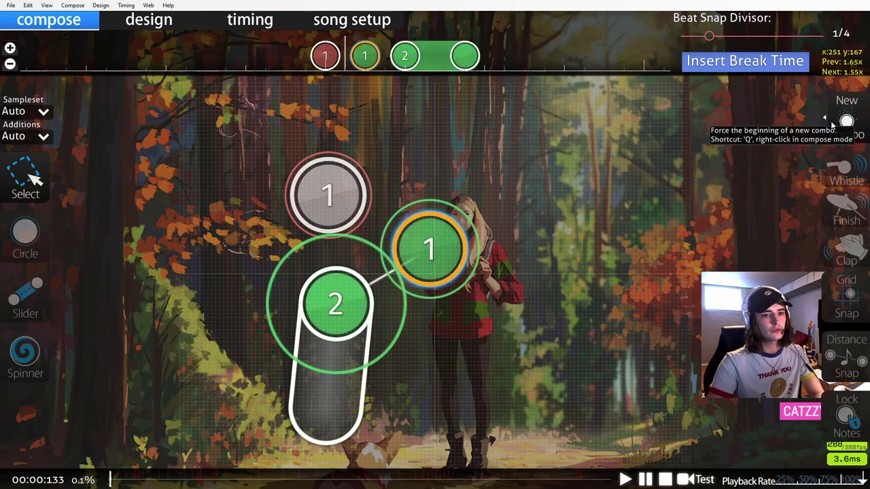
{"action": "left_click", "coordinate": [833, 125]}
{"action": "left_click", "coordinate": [451, 157]}
{"action": "scroll", "coordinate": [451, 157], "scroll_direction": "up", "scroll_amount": 1}
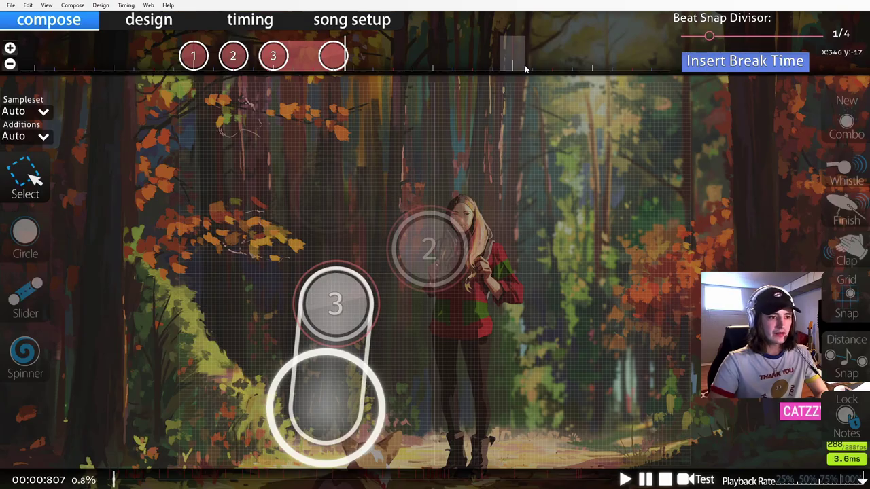
- Rewind the timeline to 00:00:235 and save the beatmap with its two circles and slider
{"action": "scroll", "coordinate": [516, 71], "scroll_direction": "up", "scroll_amount": 4}
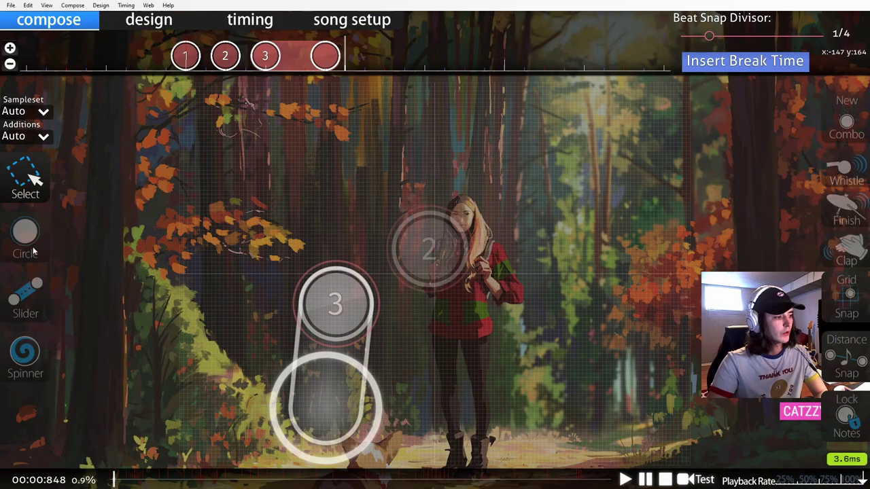
{"action": "left_click_drag", "start_coordinate": [401, 70], "coordinate": [117, 68]}
{"action": "left_click", "coordinate": [332, 136]}
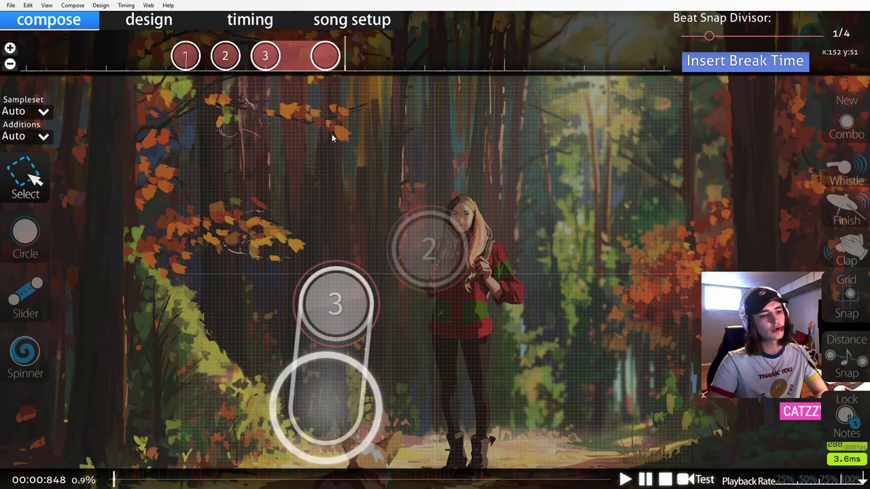
{"action": "scroll", "coordinate": [331, 135], "scroll_direction": "up", "scroll_amount": 6}
{"action": "key", "text": "ctrl+s"}
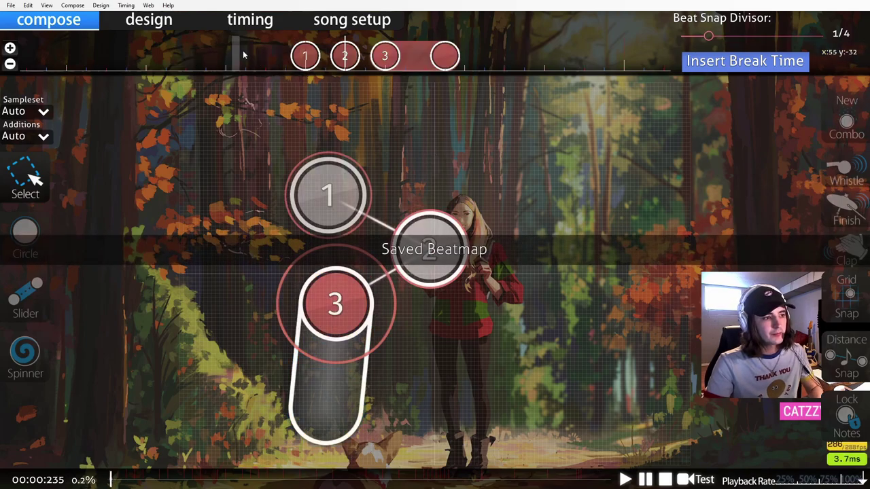
{"action": "left_click_drag", "start_coordinate": [238, 49], "coordinate": [499, 73]}
{"action": "left_click", "coordinate": [505, 81]}
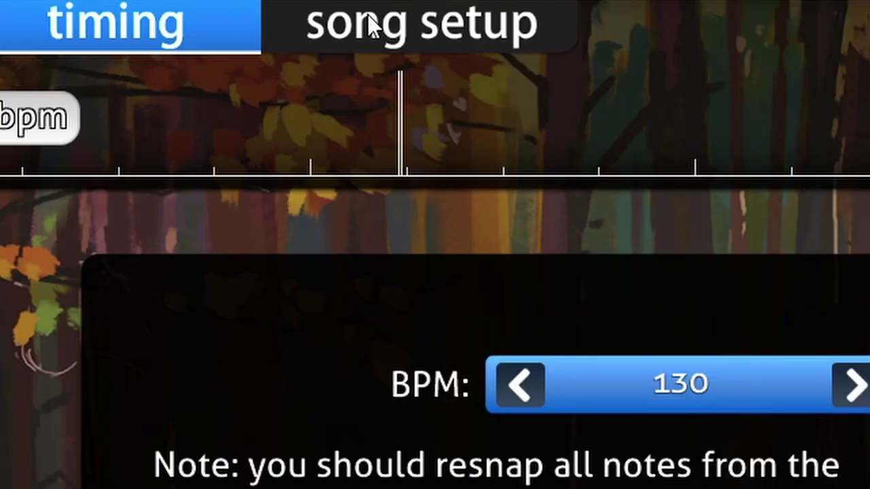
- Open the audio settings in Song Setup and try the Normal, Soft and Drum default sample sets
{"action": "left_click", "coordinate": [370, 27]}
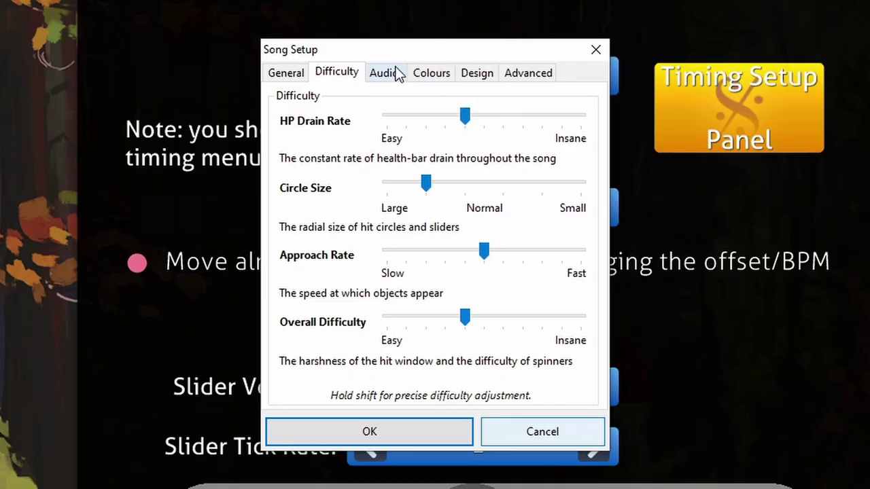
{"action": "left_click", "coordinate": [397, 73]}
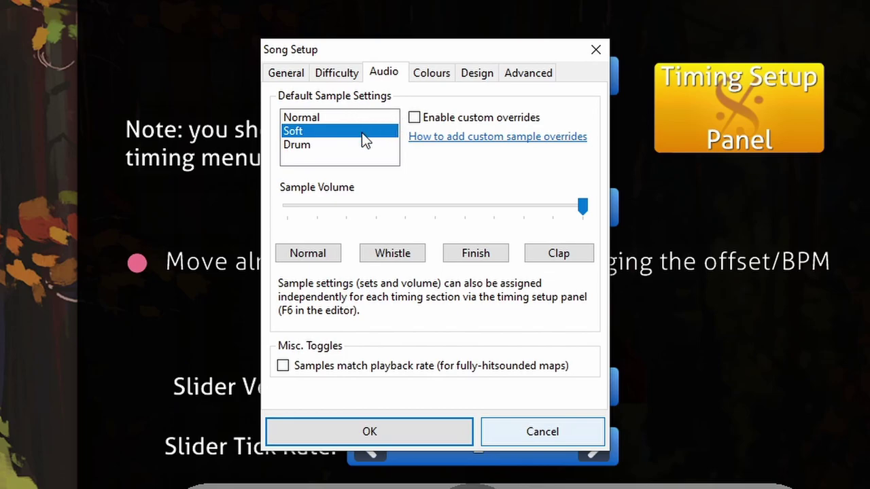
{"action": "left_click", "coordinate": [319, 119]}
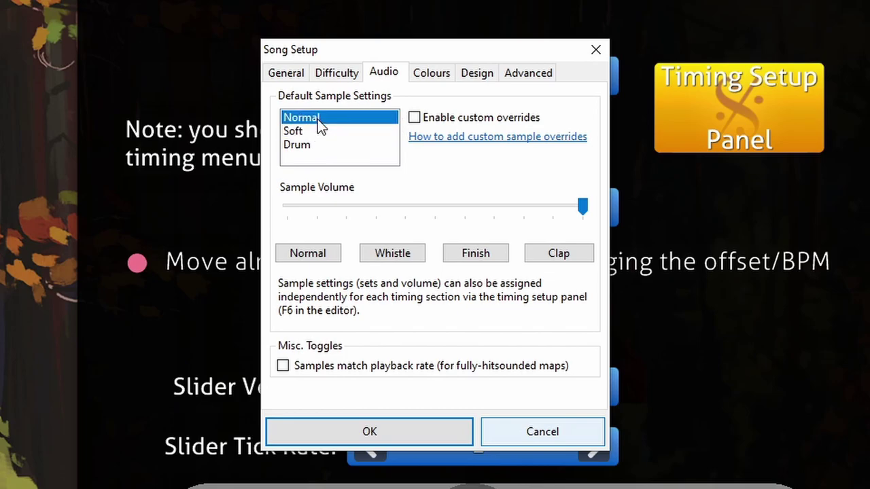
{"action": "left_click", "coordinate": [327, 131]}
{"action": "left_click", "coordinate": [342, 146]}
- Choose the Normal sample set and preview its normal, whistle, finish and clap sounds
{"action": "left_click", "coordinate": [333, 119]}
{"action": "left_click", "coordinate": [307, 252]}
{"action": "left_click", "coordinate": [392, 252]}
{"action": "left_click", "coordinate": [476, 252]}
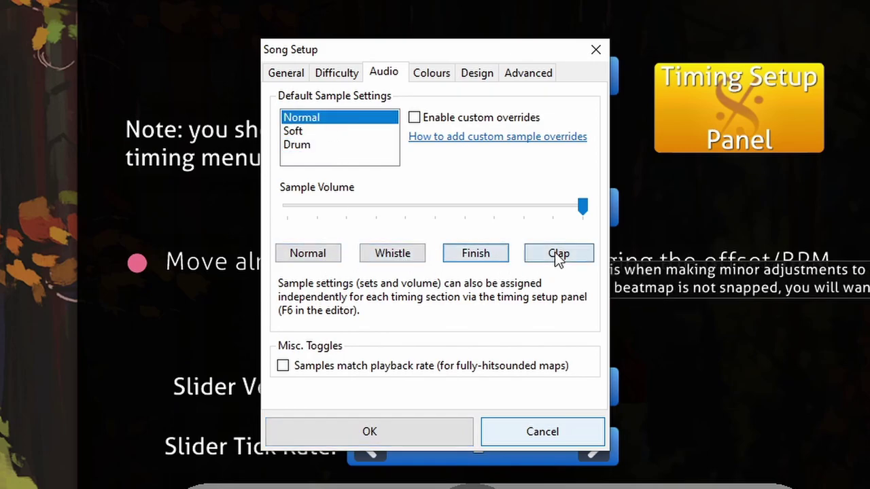
{"action": "left_click", "coordinate": [558, 252]}
- Choose the Soft sample set and preview its normal and whistle sounds
{"action": "left_click", "coordinate": [293, 131]}
{"action": "left_click", "coordinate": [321, 252]}
{"action": "left_click", "coordinate": [407, 255]}
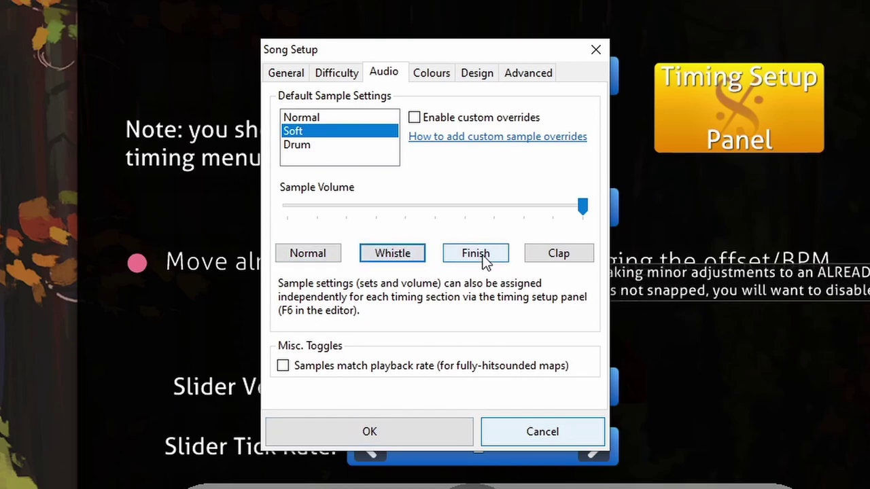
- Preview the Drum sample set's normal, whistle, finish and clap sounds, and close Song Setup without saving
{"action": "left_click", "coordinate": [325, 146]}
{"action": "left_click", "coordinate": [321, 259]}
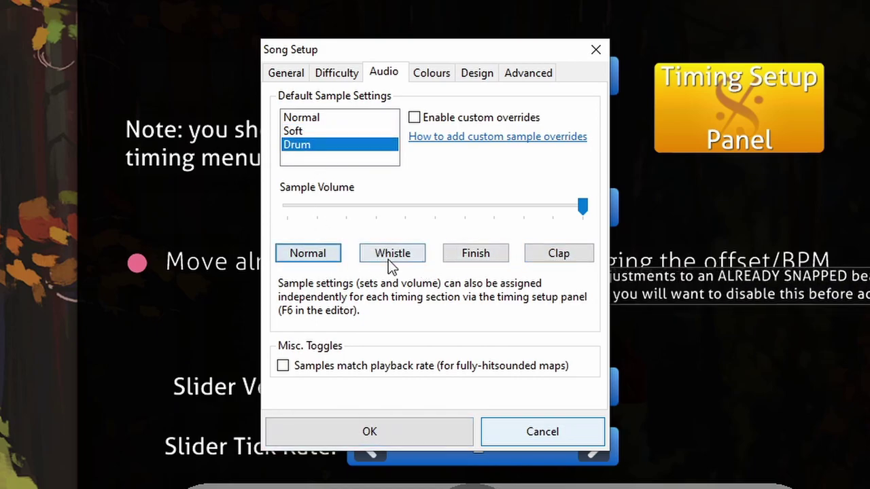
{"action": "left_click", "coordinate": [389, 258]}
{"action": "left_click", "coordinate": [480, 257]}
{"action": "left_click", "coordinate": [568, 259]}
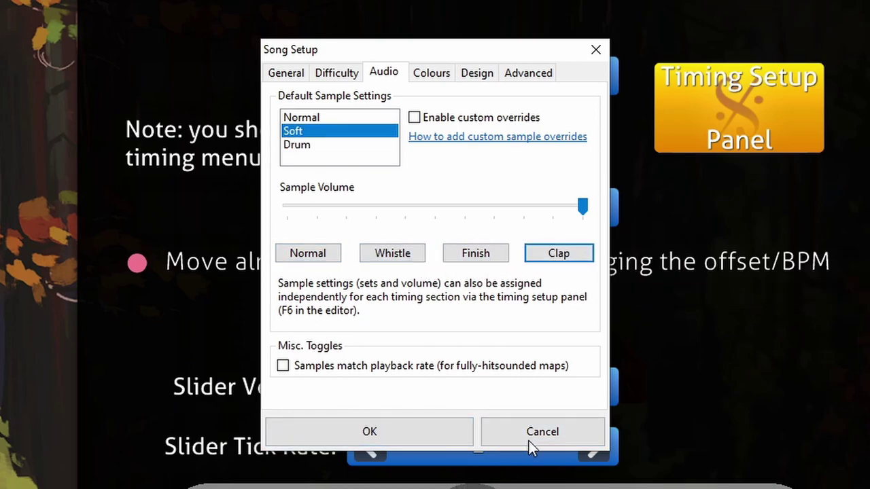
{"action": "left_click", "coordinate": [529, 440]}
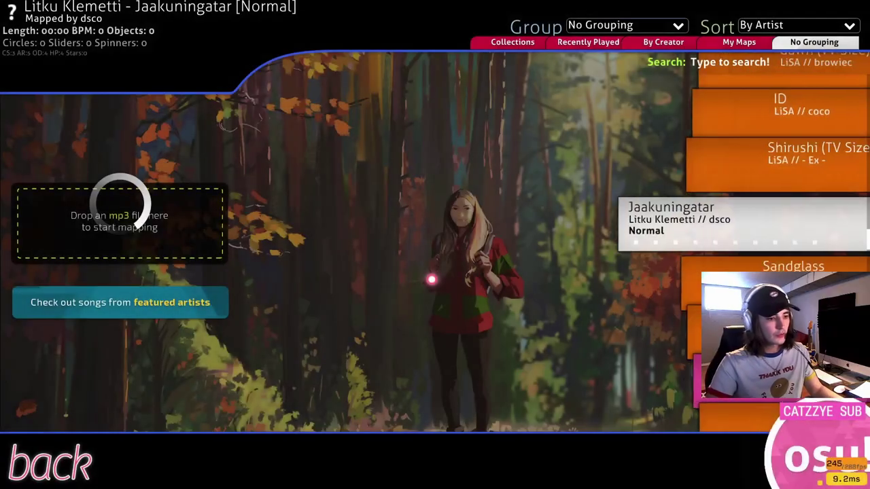
- Return to the main menu and turn off "Use skin's sound samples" in the skin options
{"action": "key", "text": "Escape"}
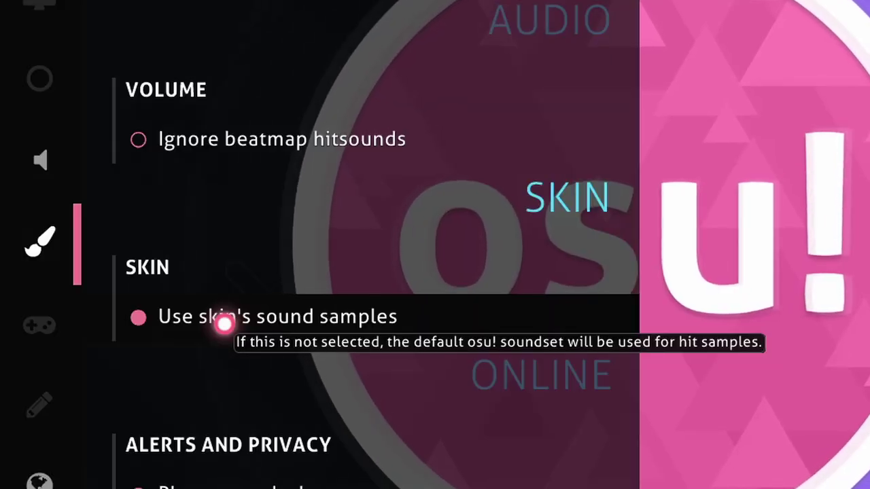
{"action": "left_click", "coordinate": [252, 314]}
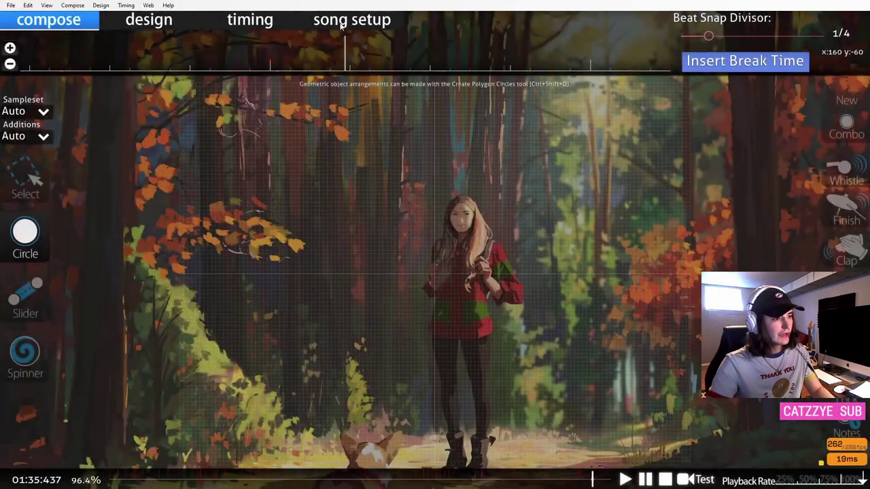
- Reopen the audio settings in Song Setup and preview the Soft set's whistle, finish and clap sounds
{"action": "left_click", "coordinate": [352, 21]}
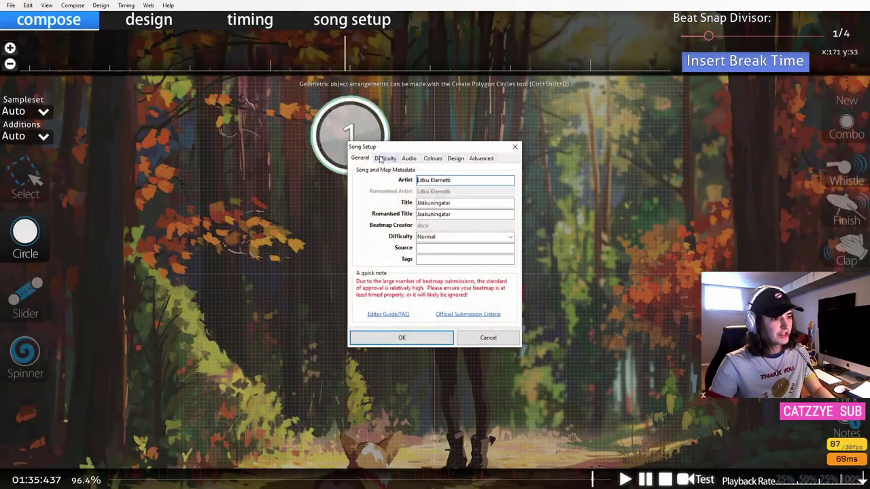
{"action": "left_click", "coordinate": [438, 161]}
{"action": "left_click", "coordinate": [455, 158]}
{"action": "left_click", "coordinate": [409, 158]}
{"action": "left_click", "coordinate": [413, 248]}
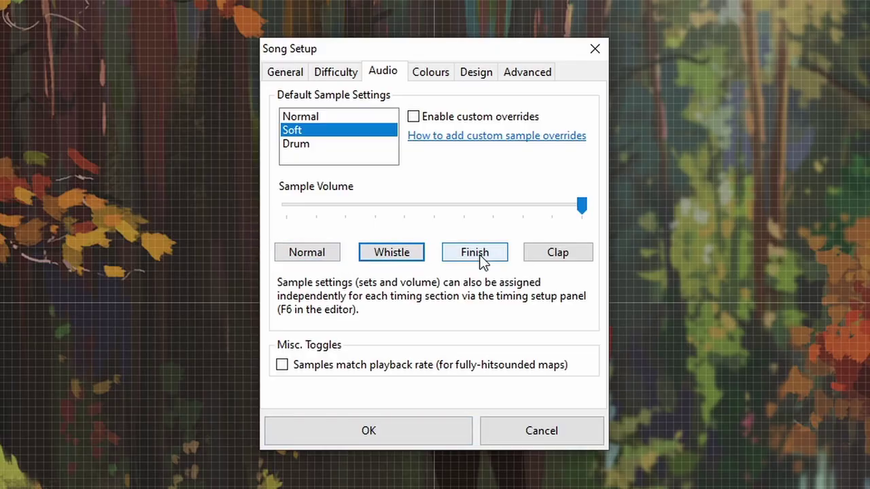
{"action": "left_click", "coordinate": [455, 248]}
{"action": "left_click", "coordinate": [570, 257]}
- Preview the normal sound of the Normal sample set and the clap sound of the Drum set
{"action": "left_click", "coordinate": [309, 117]}
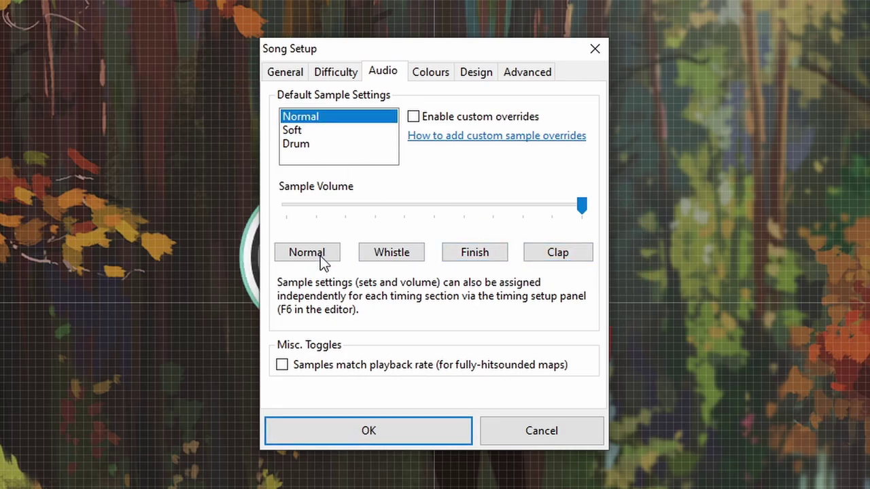
{"action": "left_click", "coordinate": [320, 255]}
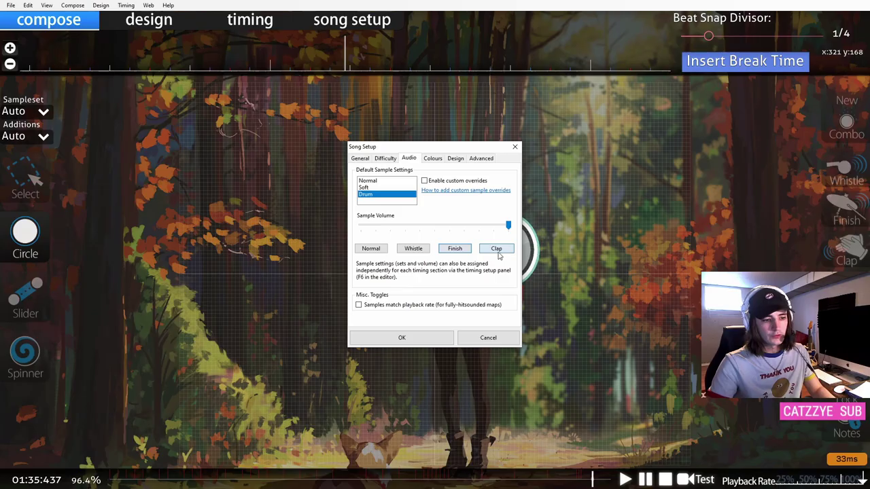
{"action": "left_click", "coordinate": [496, 249]}
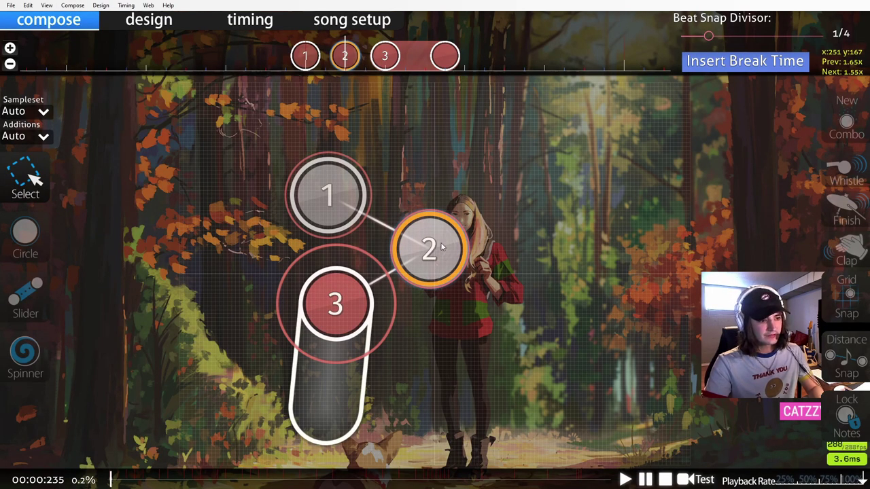
- Try a whistle addition on the second circle, toggling it on and off and playing the notes back
{"action": "left_click", "coordinate": [845, 170]}
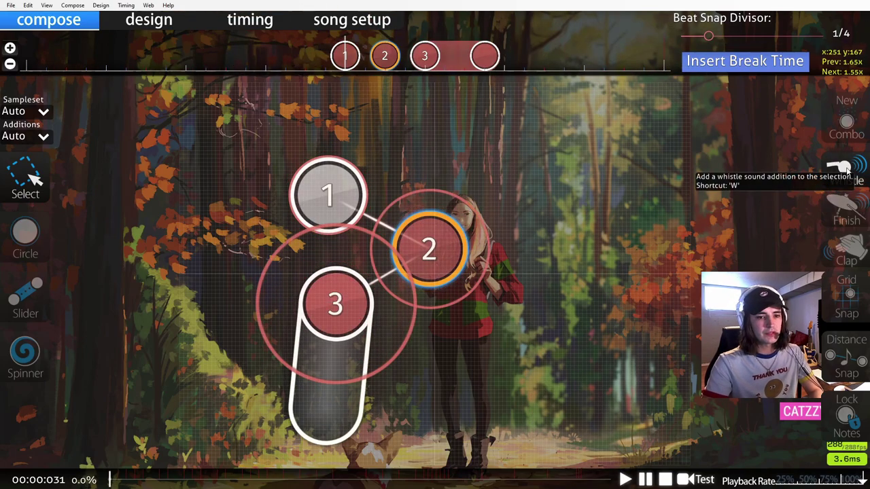
{"action": "left_click", "coordinate": [847, 173]}
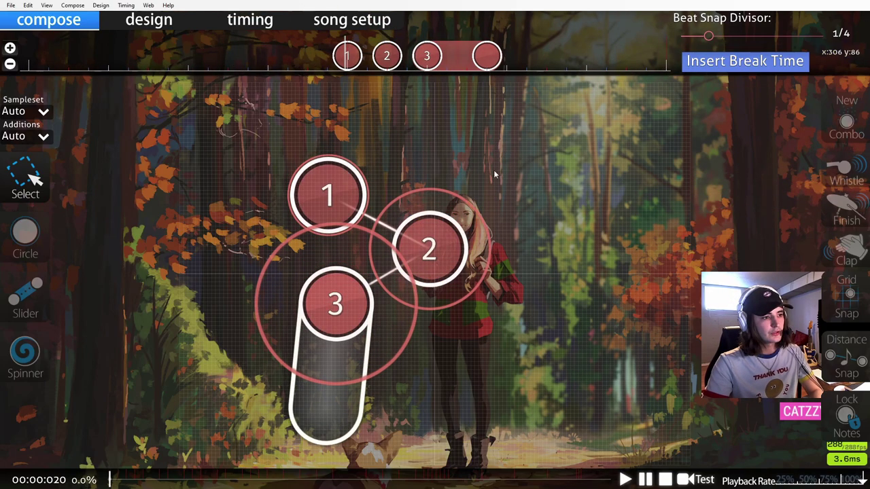
{"action": "key", "text": "space"}
- Try finish and clap additions together on the second circle during playback, and clear them again
{"action": "left_click", "coordinate": [367, 57]}
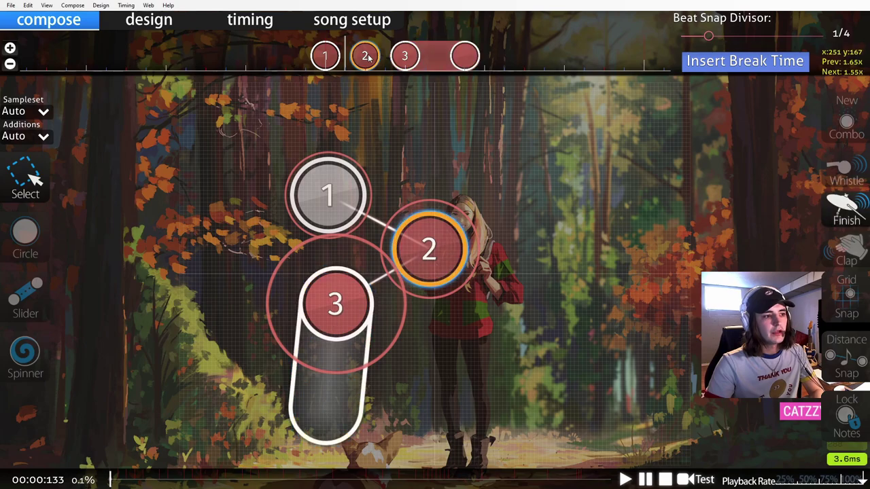
{"action": "left_click", "coordinate": [846, 248]}
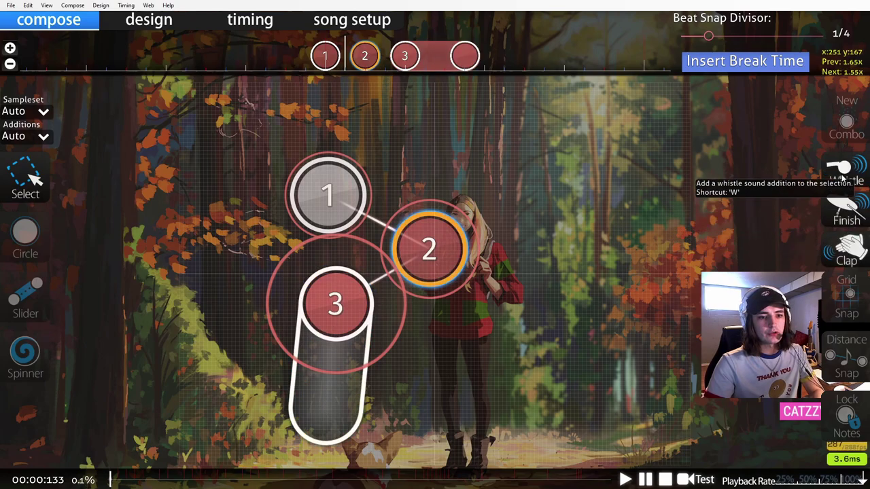
{"action": "key", "text": "space"}
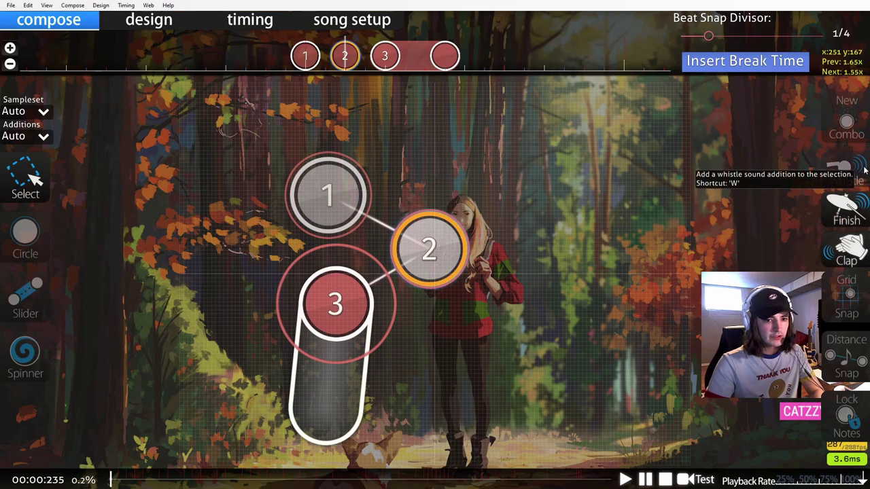
{"action": "left_click", "coordinate": [846, 200]}
{"action": "left_click", "coordinate": [846, 249]}
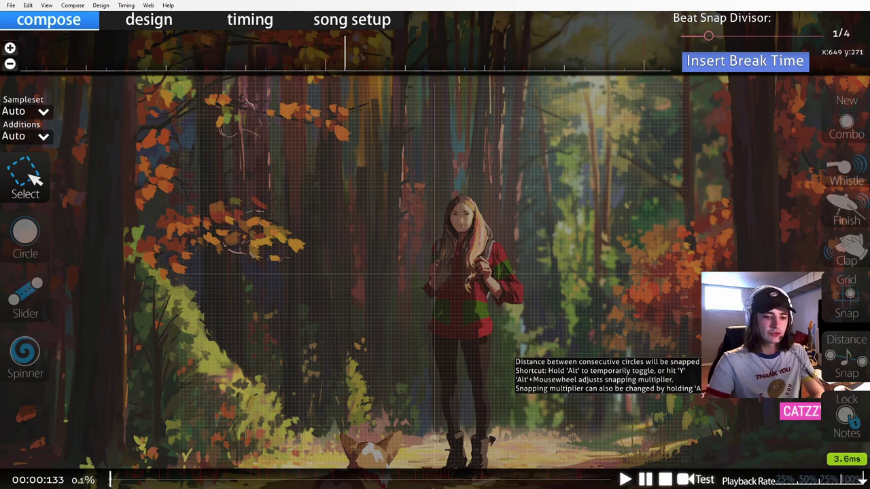
- Place five evenly timed circles from 00:00:031 to 00:01:664 in a curve across the playfield
{"action": "key", "text": "2"}
{"action": "left_click", "coordinate": [288, 199]}
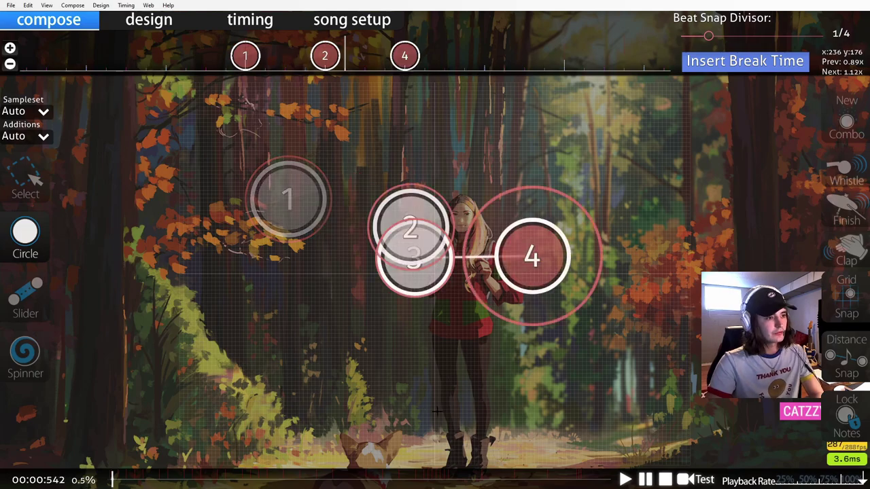
{"action": "scroll", "coordinate": [405, 347], "scroll_direction": "down", "scroll_amount": 7}
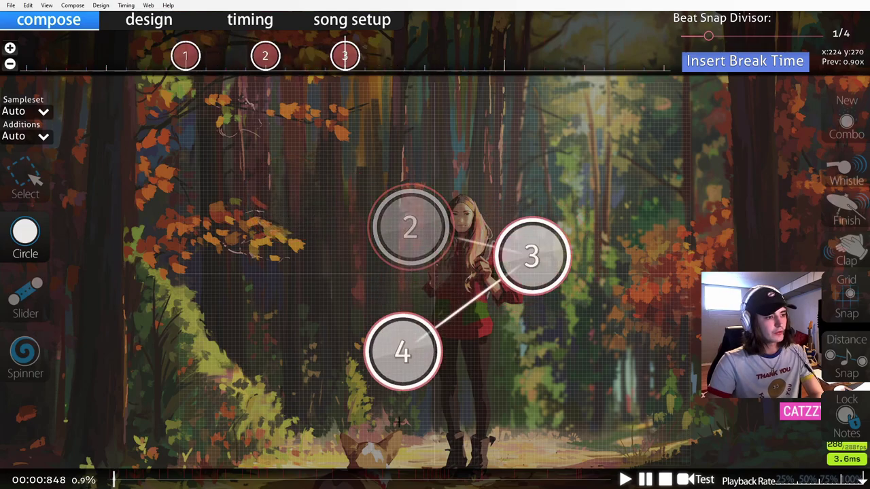
{"action": "left_click", "coordinate": [357, 412]}
{"action": "scroll", "coordinate": [360, 421], "scroll_direction": "down", "scroll_amount": 4}
{"action": "left_click", "coordinate": [255, 350]}
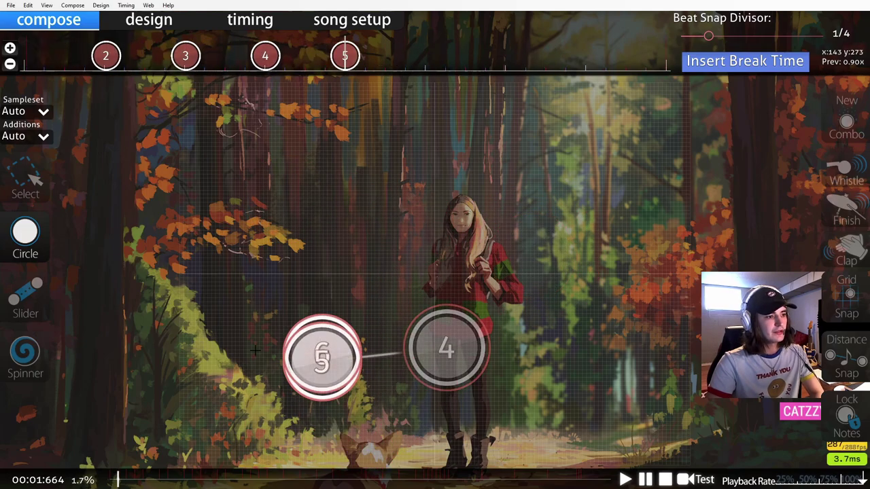
- Switch to the Select tool, play back the five circles and rewind through them
{"action": "left_click", "coordinate": [27, 179]}
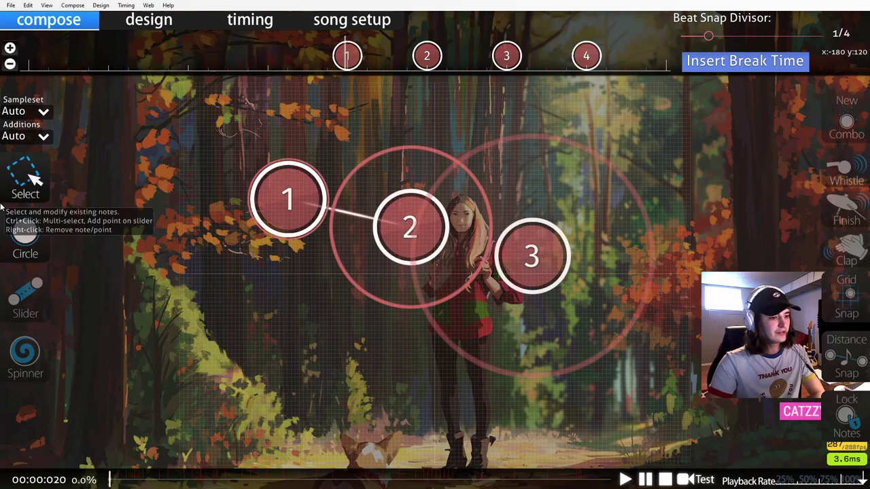
{"action": "key", "text": "space"}
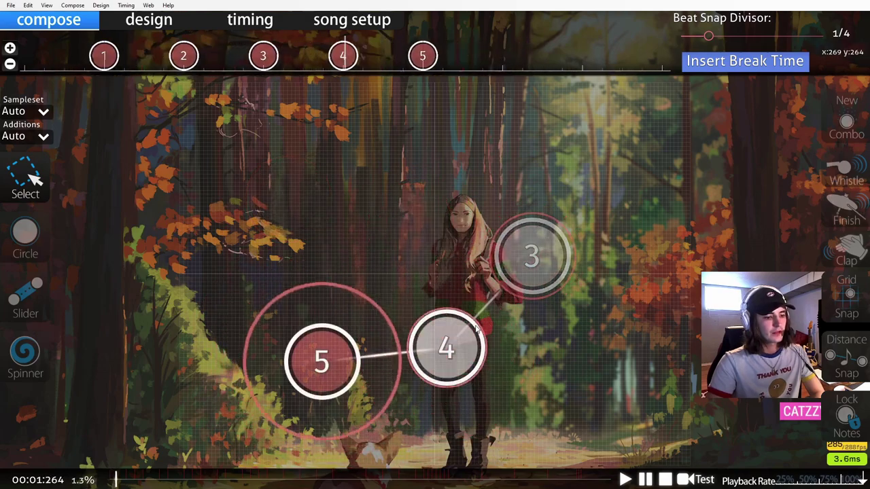
{"action": "scroll", "coordinate": [326, 243], "scroll_direction": "up", "scroll_amount": 8}
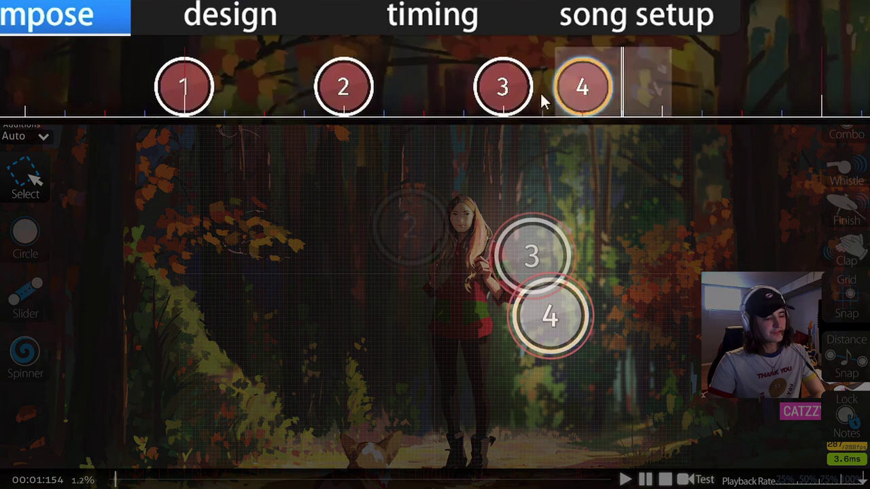
- Box-select different groups of circles directly on the timeline
{"action": "left_click_drag", "start_coordinate": [542, 94], "coordinate": [396, 98]}
{"action": "scroll", "coordinate": [435, 101], "scroll_direction": "up", "scroll_amount": 4}
{"action": "left_click_drag", "start_coordinate": [822, 94], "coordinate": [592, 98]}
{"action": "left_click_drag", "start_coordinate": [682, 103], "coordinate": [462, 100]}
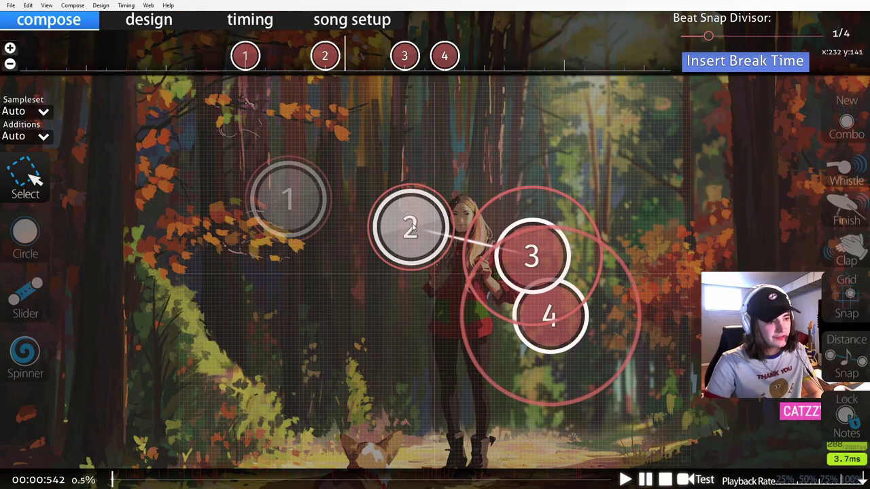
- Select the second and first circles individually on the playfield, and box-select the whole group of circles
{"action": "left_click", "coordinate": [411, 226]}
{"action": "left_click", "coordinate": [296, 202]}
{"action": "left_click_drag", "start_coordinate": [203, 154], "coordinate": [714, 381]}
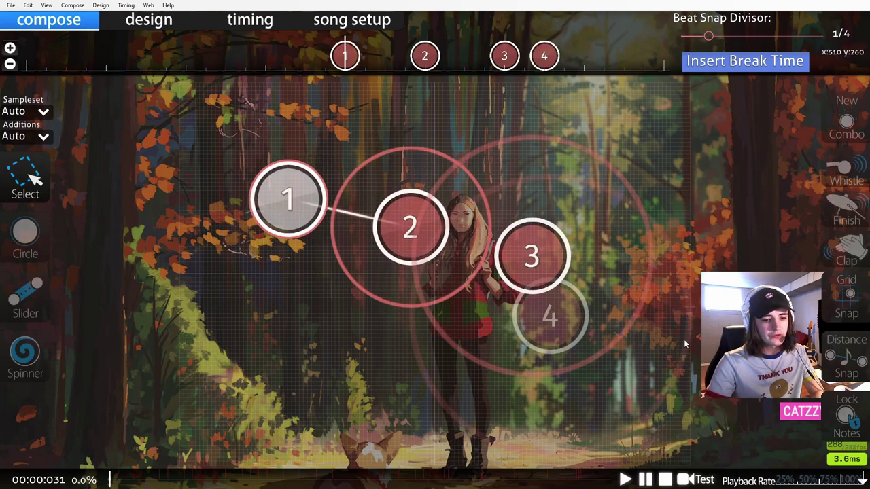
{"action": "left_click_drag", "start_coordinate": [218, 141], "coordinate": [643, 347]}
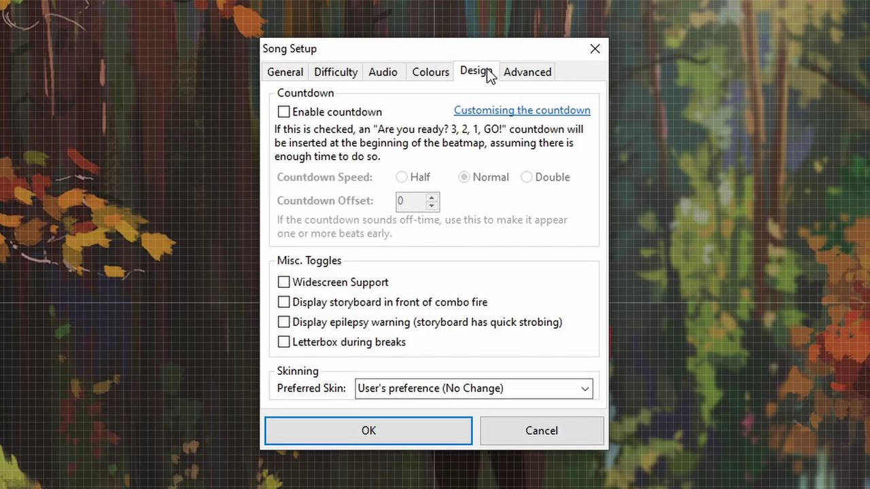
- Open the advanced song settings and raise Stack Leniency to the Always Stack end
{"action": "left_click", "coordinate": [515, 78]}
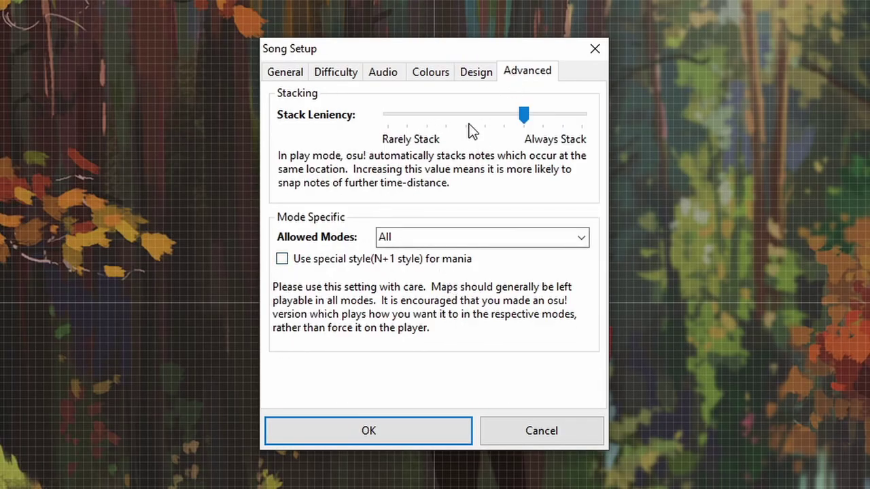
{"action": "left_click_drag", "start_coordinate": [523, 115], "coordinate": [588, 131]}
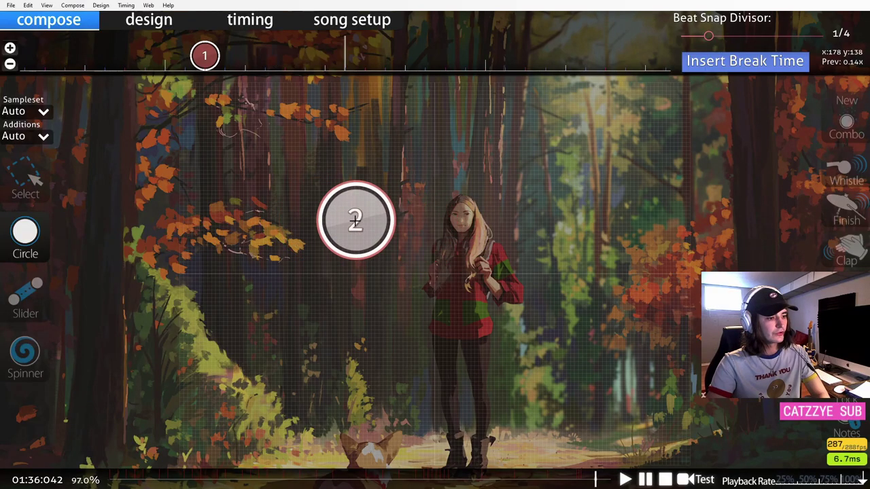
- Place a second circle nearly on top of the first, select the first circle, and rewind to 01:35:234
{"action": "scroll", "coordinate": [473, 70], "scroll_direction": "up", "scroll_amount": 3}
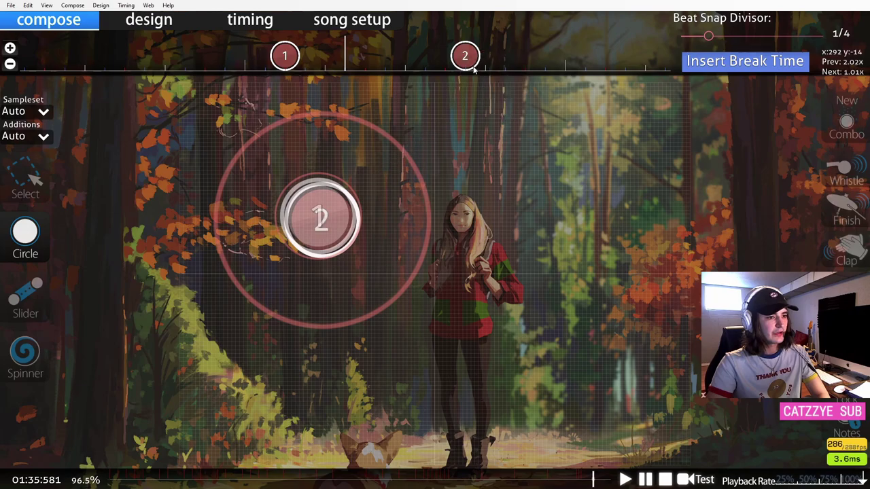
{"action": "key", "text": "1"}
{"action": "left_click", "coordinate": [332, 230]}
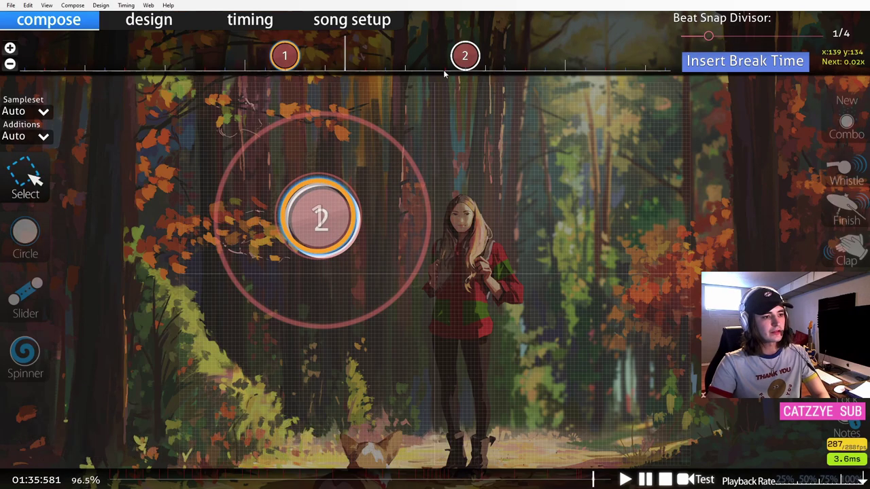
{"action": "scroll", "coordinate": [362, 273], "scroll_direction": "up", "scroll_amount": 2}
{"action": "scroll", "coordinate": [370, 273], "scroll_direction": "up", "scroll_amount": 1}
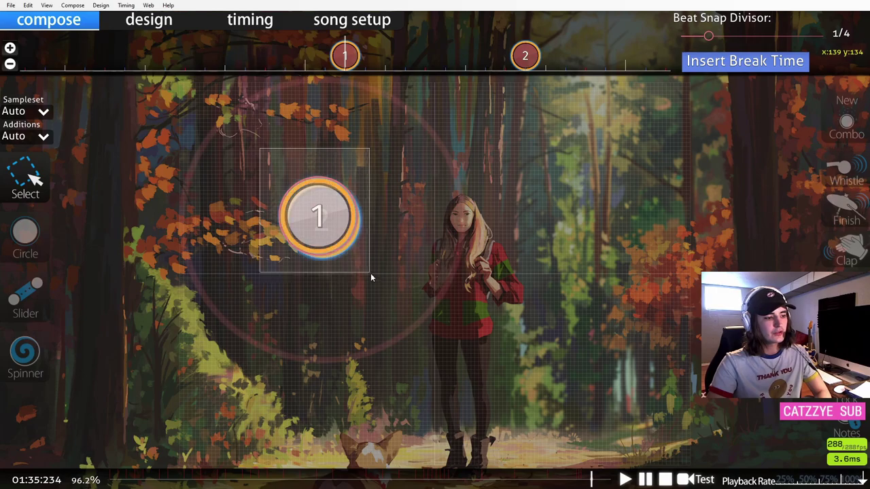
- Lower Stack Leniency to the Rarely Stack end in the advanced song settings and save the beatmap changes
{"action": "left_click", "coordinate": [425, 205]}
{"action": "key", "text": "F4"}
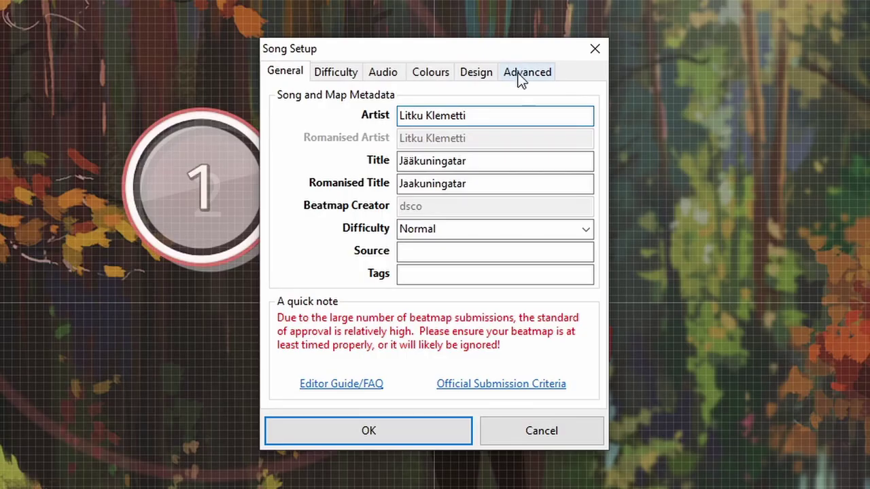
{"action": "left_click", "coordinate": [477, 162]}
{"action": "left_click_drag", "start_coordinate": [498, 180], "coordinate": [508, 181]}
{"action": "left_click", "coordinate": [364, 417]}
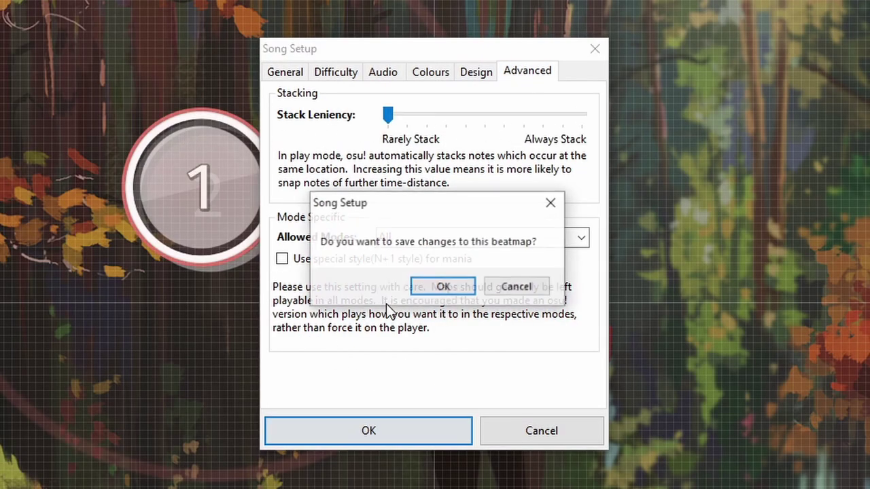
{"action": "left_click", "coordinate": [424, 287]}
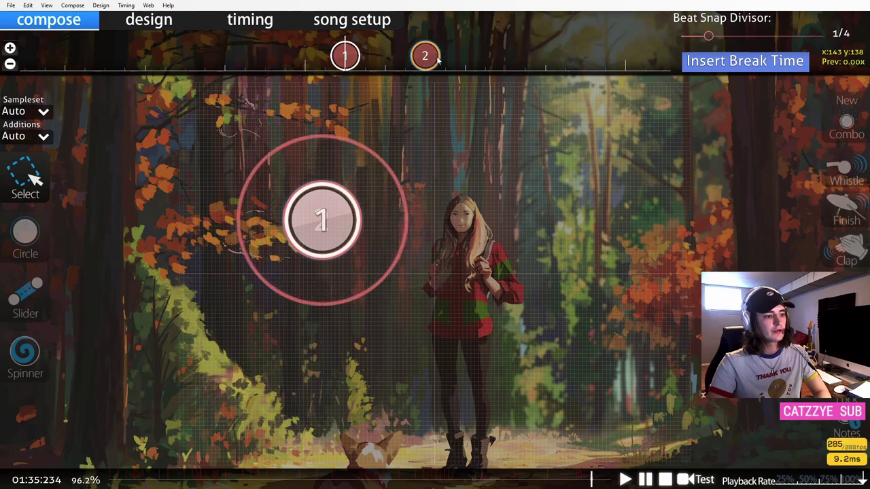
- Move the second circle to one 1/4 snap after the first on the timeline and box-select the overlapping circles at 01:35:119
{"action": "left_click_drag", "start_coordinate": [438, 61], "coordinate": [365, 64]}
{"action": "left_click", "coordinate": [341, 250]}
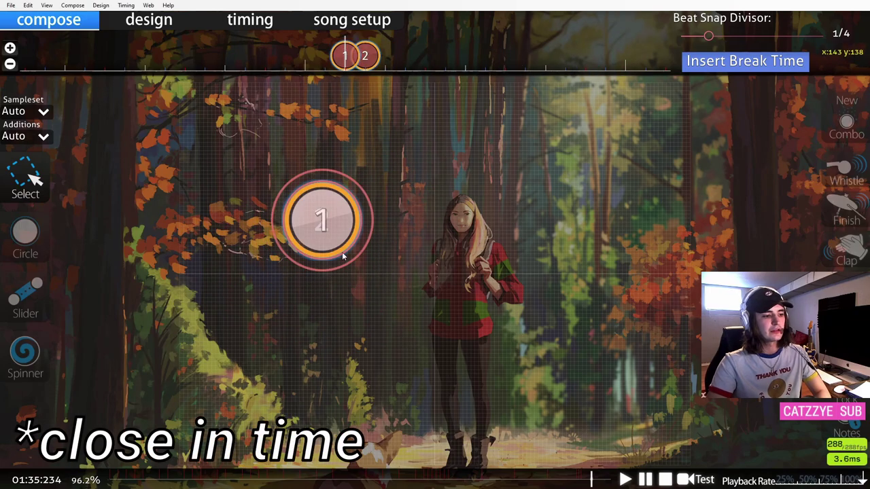
{"action": "scroll", "coordinate": [333, 234], "scroll_direction": "up", "scroll_amount": 1}
{"action": "left_click", "coordinate": [302, 168]}
{"action": "left_click_drag", "start_coordinate": [290, 156], "coordinate": [335, 229]}
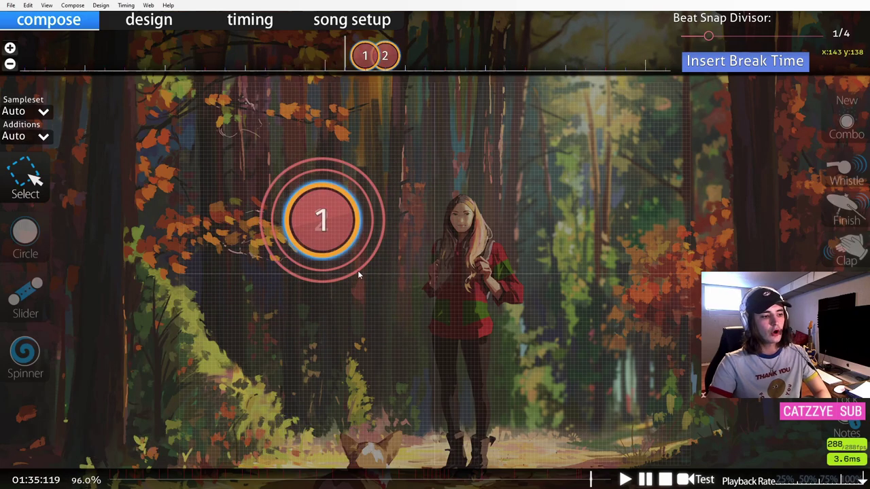
{"action": "left_click_drag", "start_coordinate": [225, 142], "coordinate": [460, 330]}
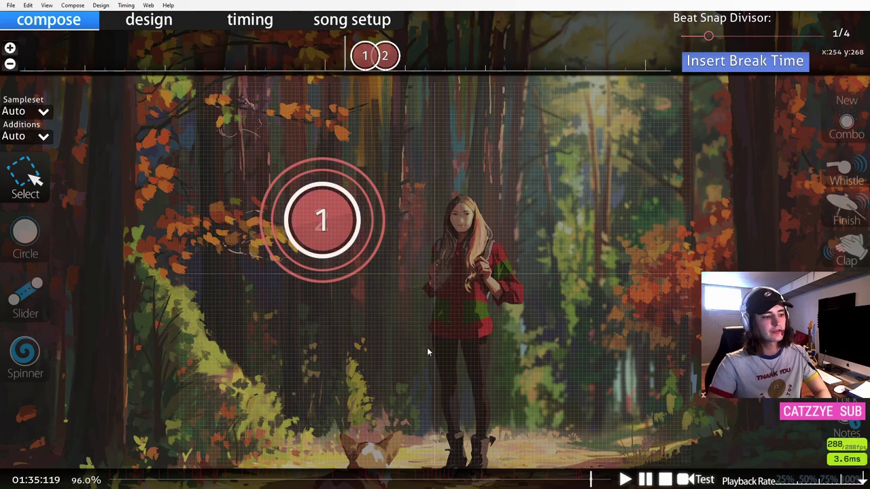
{"action": "left_click_drag", "start_coordinate": [225, 169], "coordinate": [413, 319]}
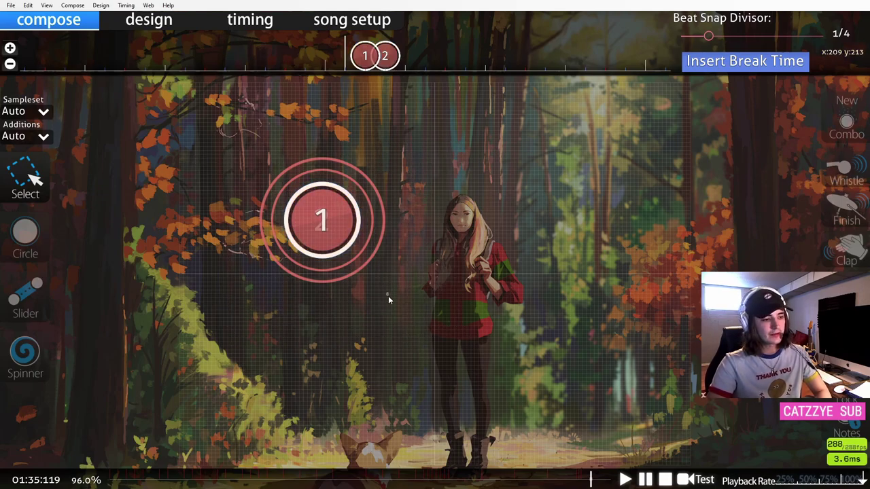
{"action": "left_click_drag", "start_coordinate": [220, 139], "coordinate": [421, 303]}
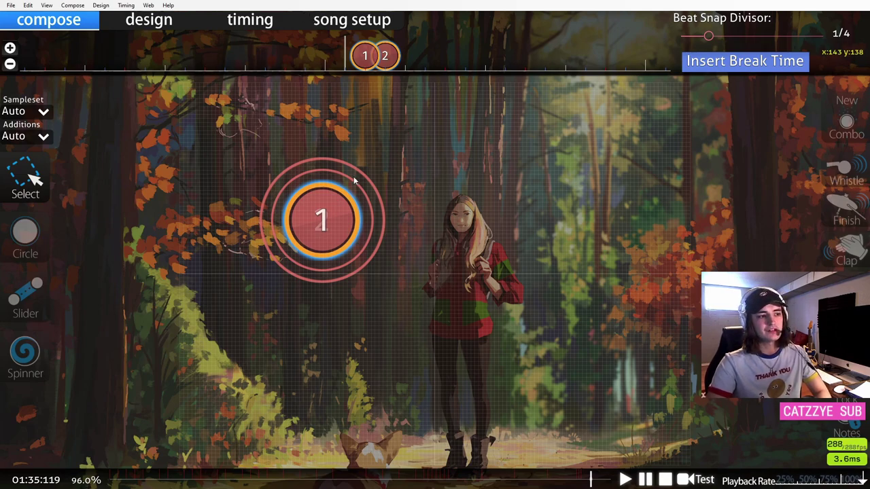
{"action": "left_click_drag", "start_coordinate": [282, 161], "coordinate": [385, 320]}
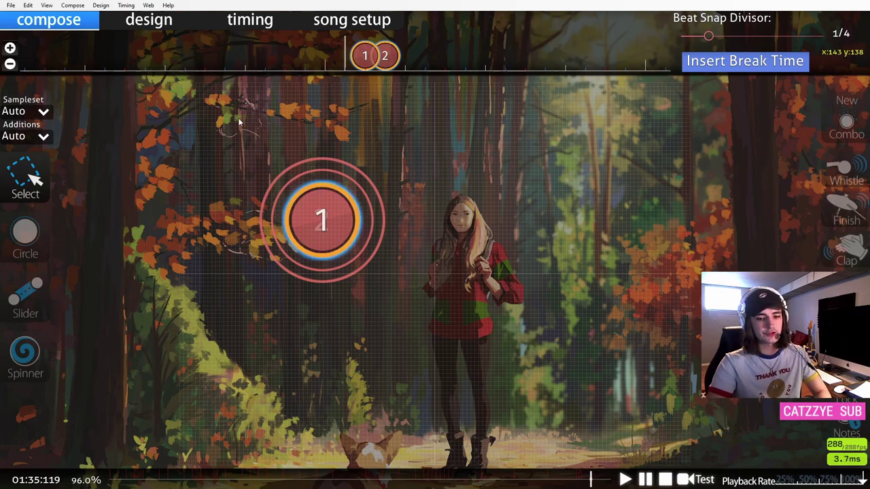
- Turn off the editor's Stacking display and box-select both overlapping circles
{"action": "left_click", "coordinate": [46, 5]}
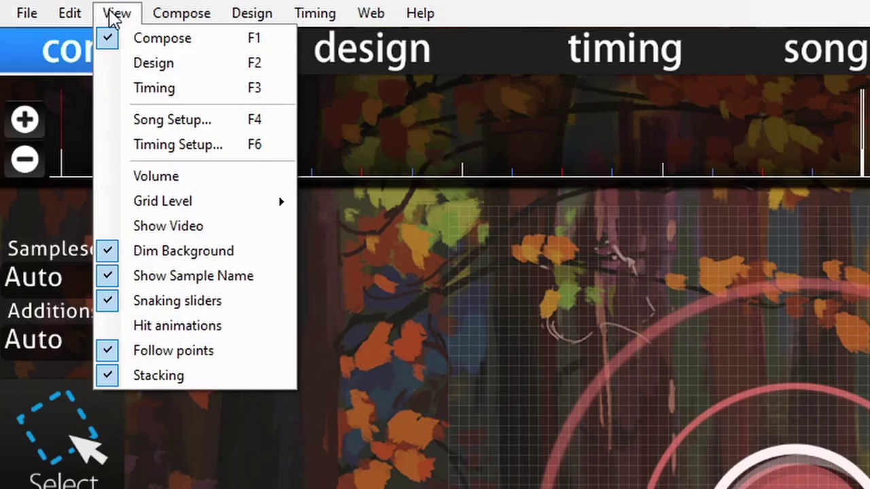
{"action": "left_click", "coordinate": [116, 13]}
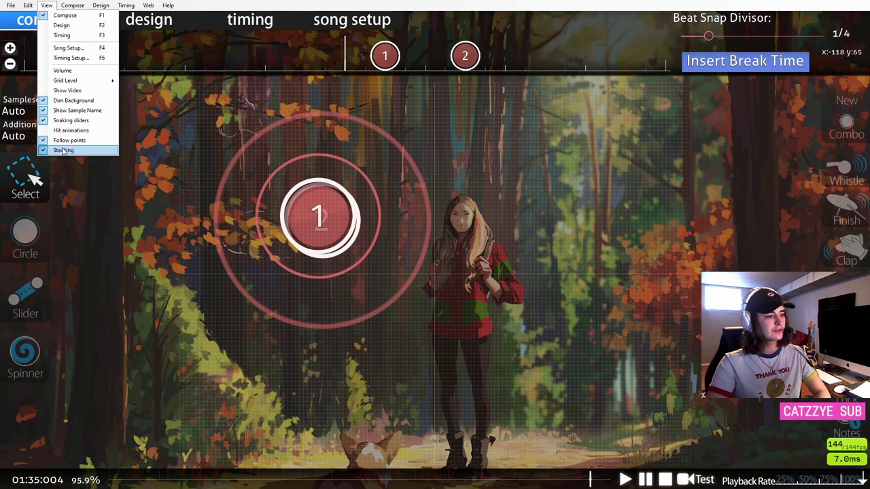
{"action": "left_click", "coordinate": [158, 374]}
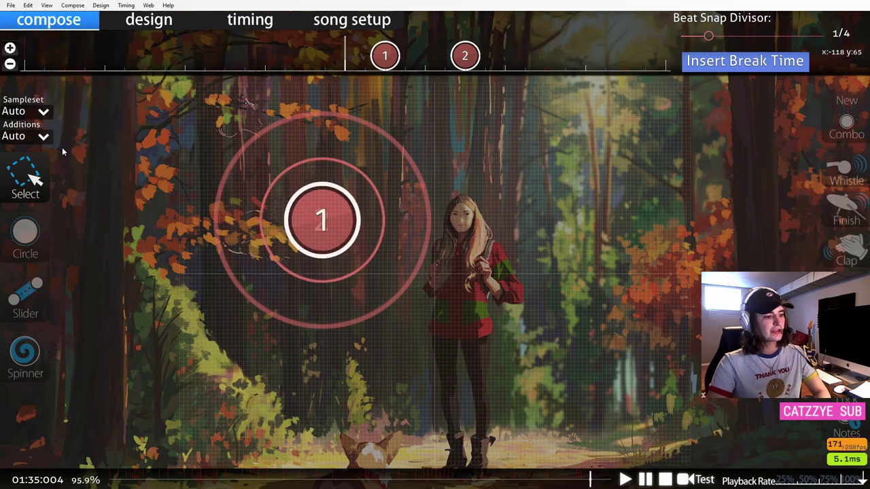
{"action": "left_click_drag", "start_coordinate": [217, 126], "coordinate": [564, 431]}
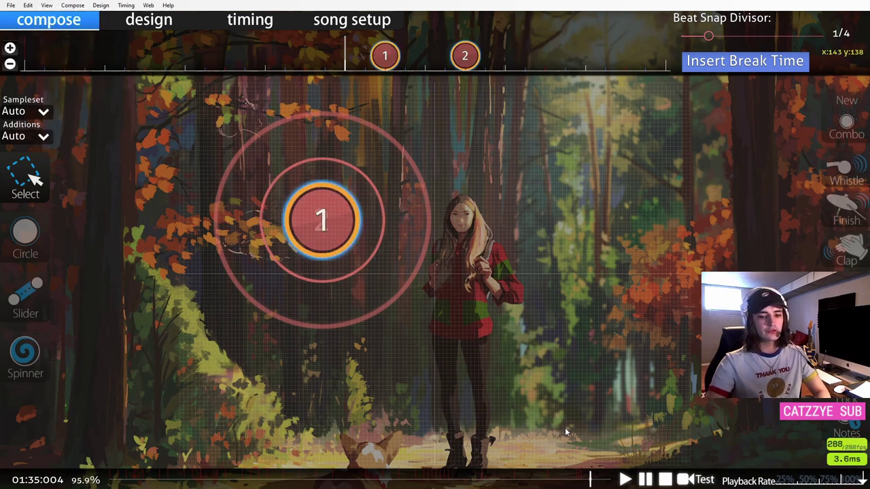
- Test-play the beatmap with autoplay, return to the editor, and play the two circles there
{"action": "key", "text": "F5"}
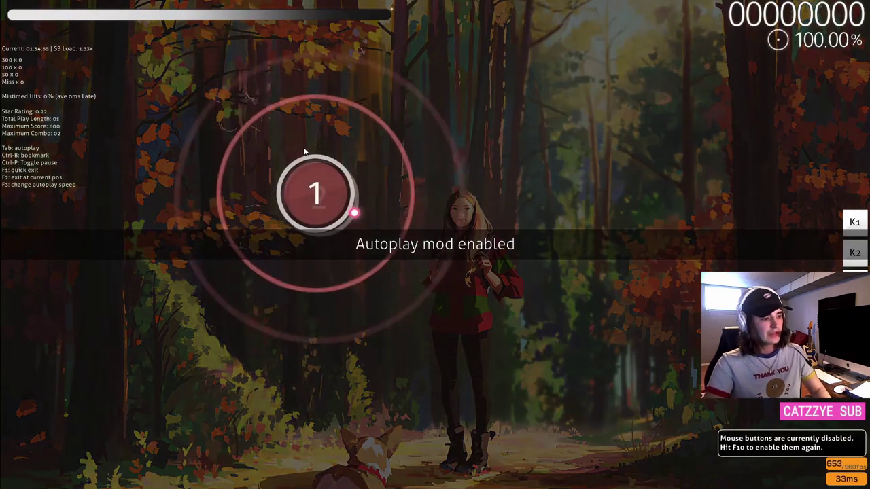
{"action": "key", "text": "F1"}
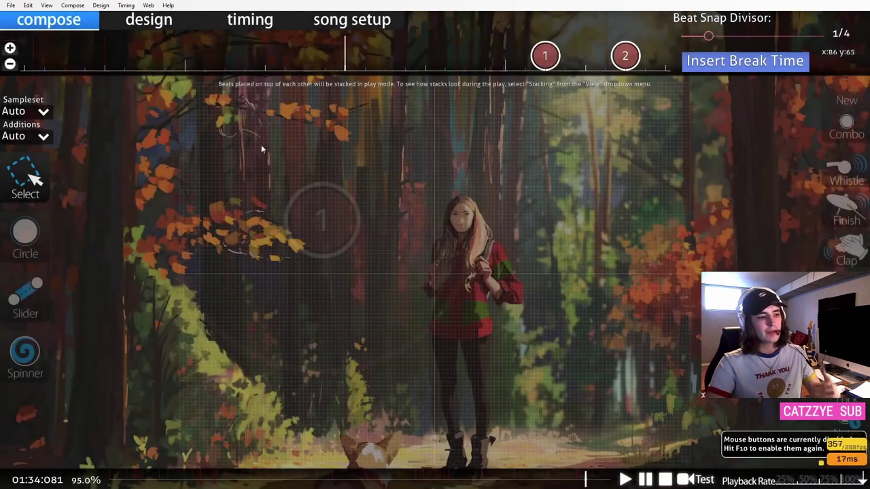
{"action": "left_click_drag", "start_coordinate": [258, 147], "coordinate": [400, 289]}
{"action": "left_click", "coordinate": [399, 289]}
{"action": "key", "text": "space"}
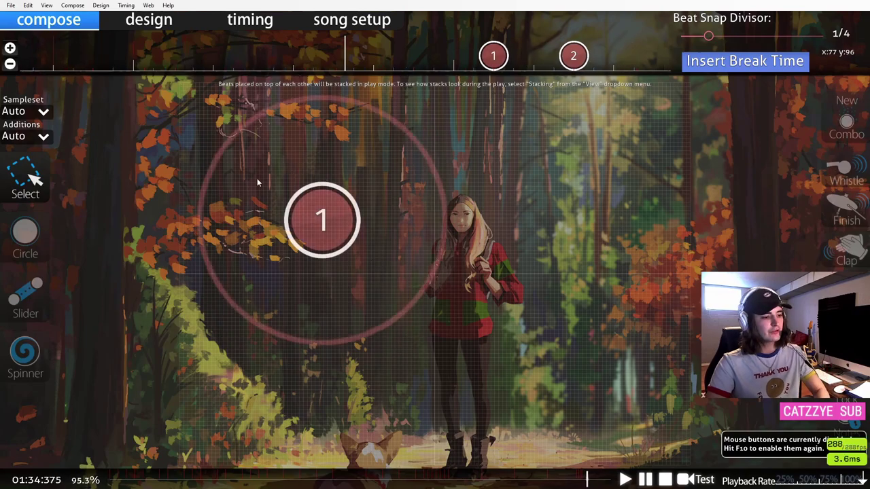
- Turn the editor's Stacking display back on, rewind to 01:35:234, and box-select both circles
{"action": "left_click", "coordinate": [46, 5]}
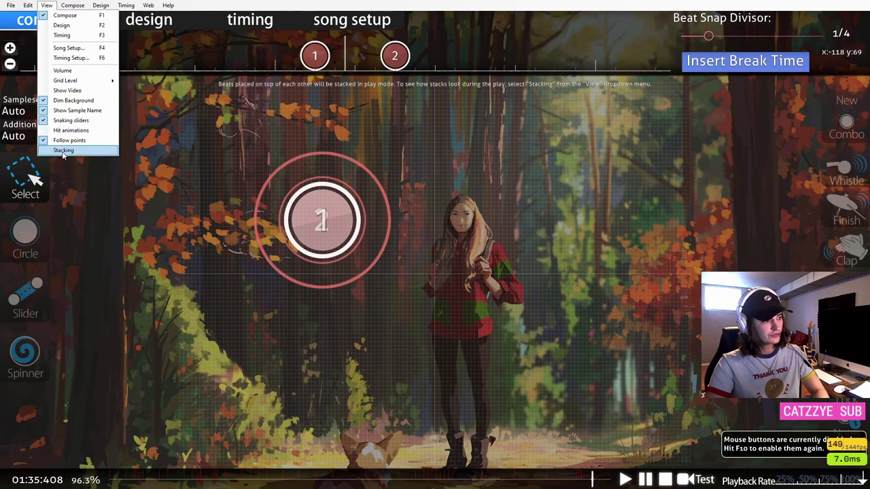
{"action": "left_click", "coordinate": [63, 153]}
{"action": "scroll", "coordinate": [225, 140], "scroll_direction": "up", "scroll_amount": 2}
{"action": "left_click_drag", "start_coordinate": [225, 140], "coordinate": [194, 98]}
{"action": "left_click", "coordinate": [383, 305]}
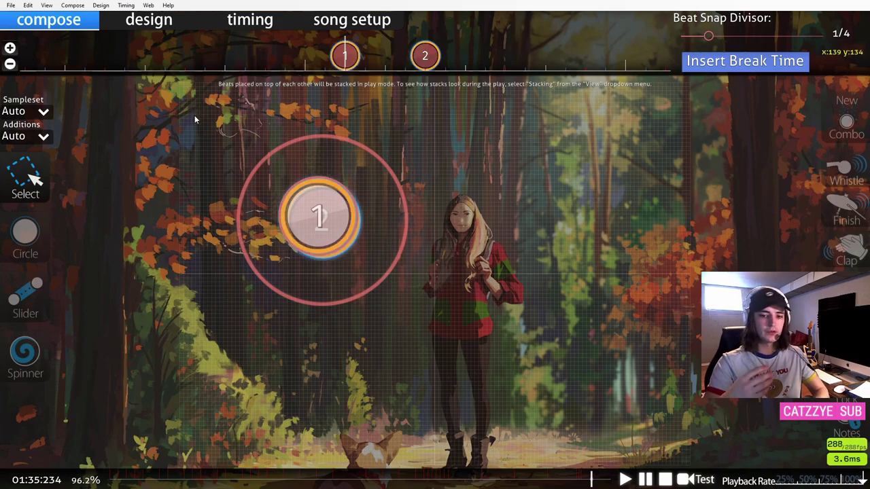
- Enable custom colours in the song's colour settings and remove two combo colours
{"action": "key", "text": "F4"}
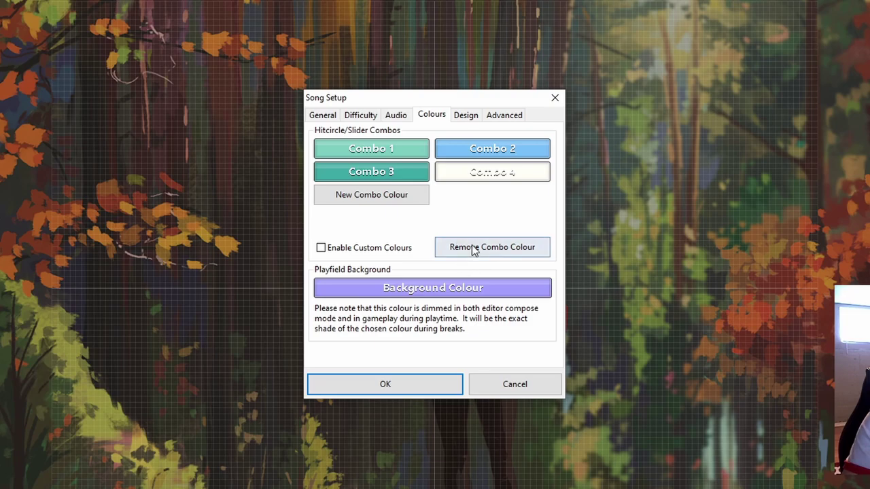
{"action": "left_click", "coordinate": [321, 249]}
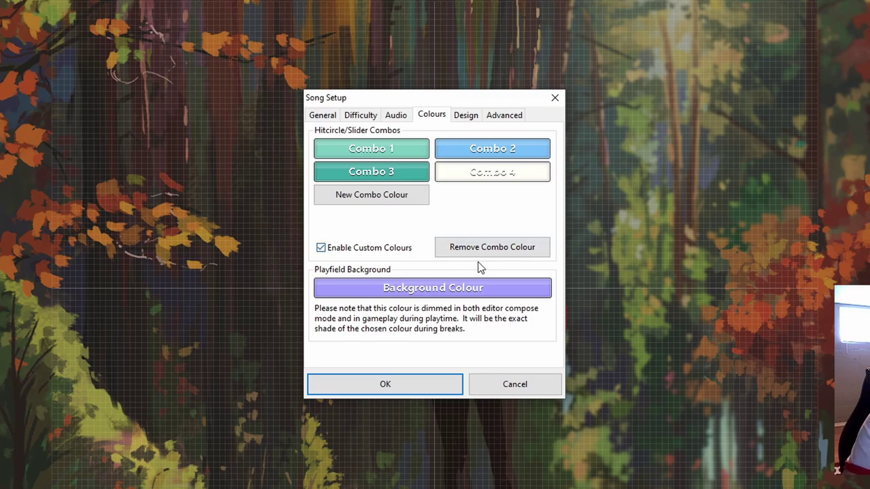
{"action": "left_click", "coordinate": [471, 251]}
{"action": "left_click", "coordinate": [470, 251]}
- Set Combo 1 to pink and Combo 2 to green, and save the beatmap changes
{"action": "left_click", "coordinate": [360, 150]}
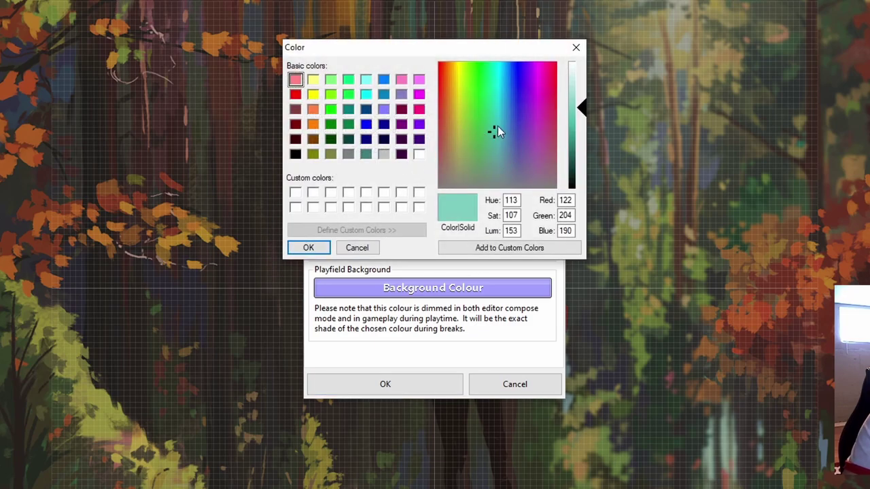
{"action": "key", "text": "Escape"}
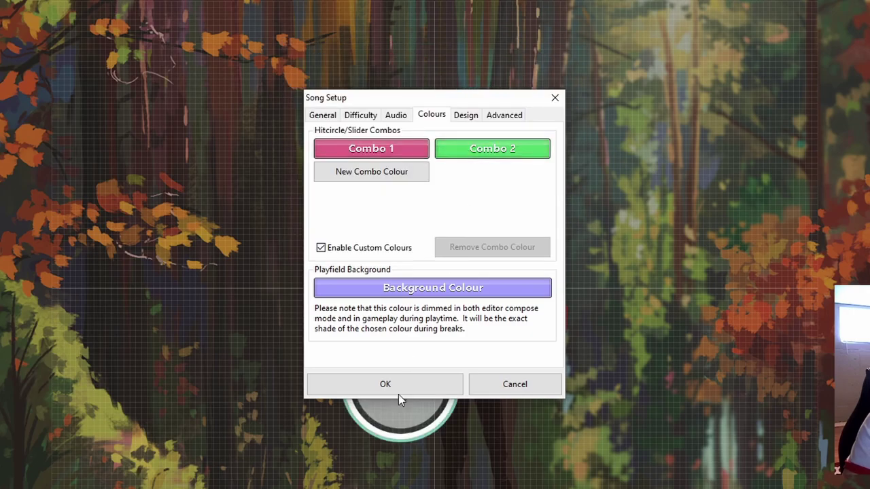
{"action": "left_click", "coordinate": [400, 381]}
{"action": "left_click", "coordinate": [438, 278]}
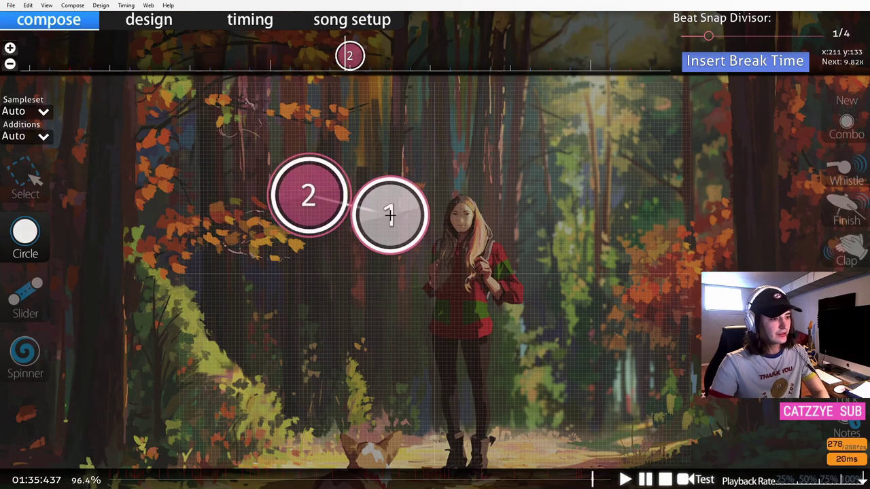
- Place a new-combo circle beside the existing circle, rewind to 01:35:465, and return to the Select tool
{"action": "left_click", "coordinate": [408, 217]}
{"action": "scroll", "coordinate": [115, 232], "scroll_direction": "up", "scroll_amount": 4}
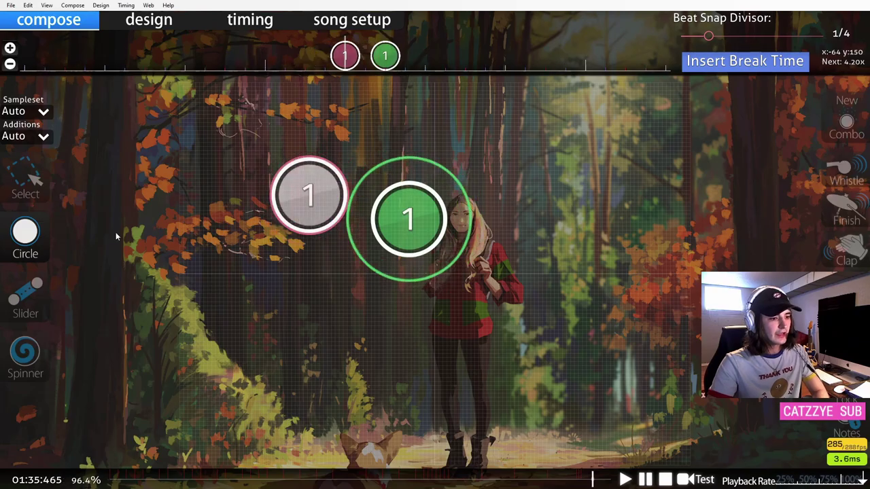
{"action": "left_click", "coordinate": [34, 180]}
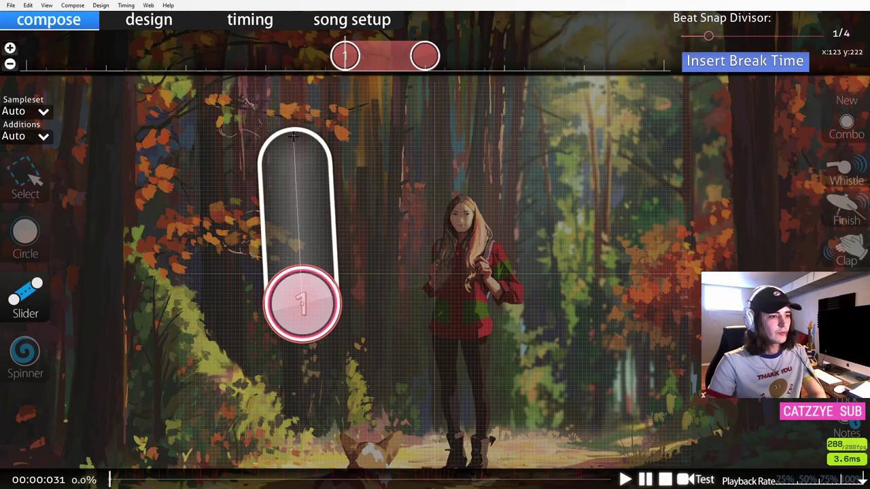
- Finish the straight, nearly vertical slider at 00:00:031 and select it
{"action": "right_click", "coordinate": [294, 136]}
{"action": "left_click", "coordinate": [38, 181]}
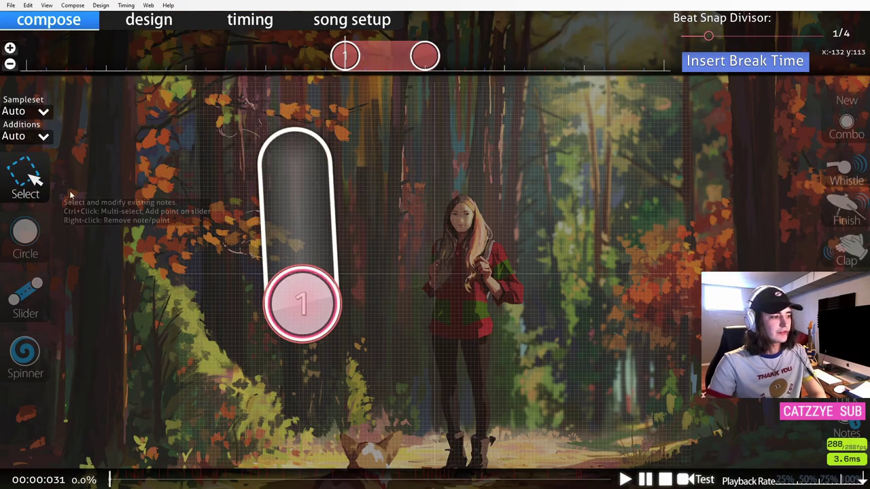
{"action": "left_click", "coordinate": [279, 202]}
{"action": "scroll", "coordinate": [279, 202], "scroll_direction": "down", "scroll_amount": 3}
{"action": "scroll", "coordinate": [283, 189], "scroll_direction": "up", "scroll_amount": 2}
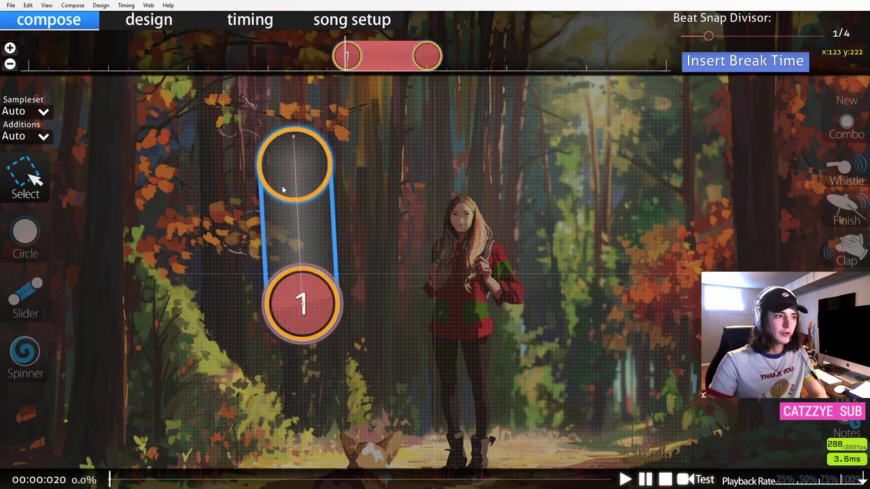
- Copy the selected slider and paste it at 00:00:848
{"action": "scroll", "coordinate": [283, 190], "scroll_direction": "down", "scroll_amount": 1}
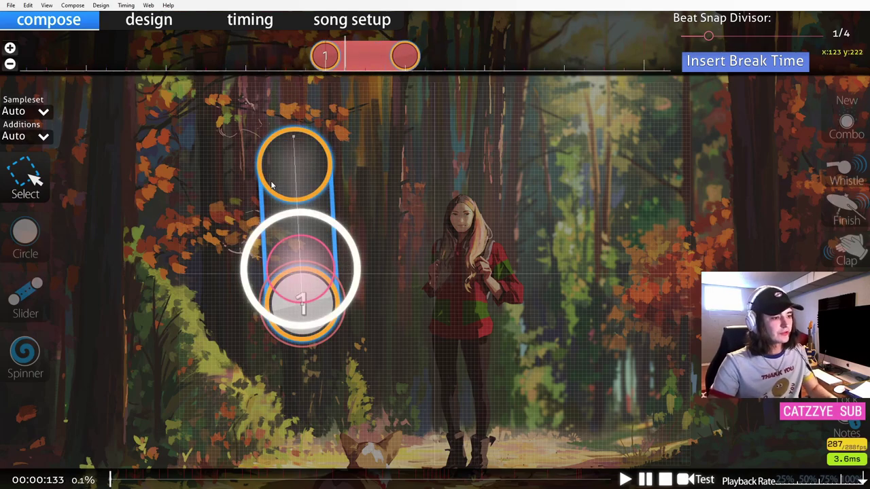
{"action": "scroll", "coordinate": [273, 184], "scroll_direction": "down", "scroll_amount": 4}
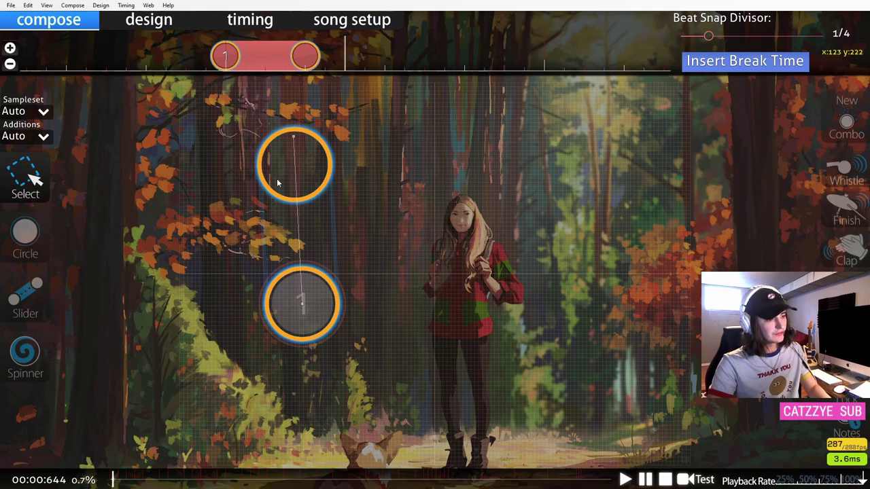
{"action": "key", "text": "ctrl+c"}
{"action": "scroll", "coordinate": [299, 57], "scroll_direction": "down", "scroll_amount": 1}
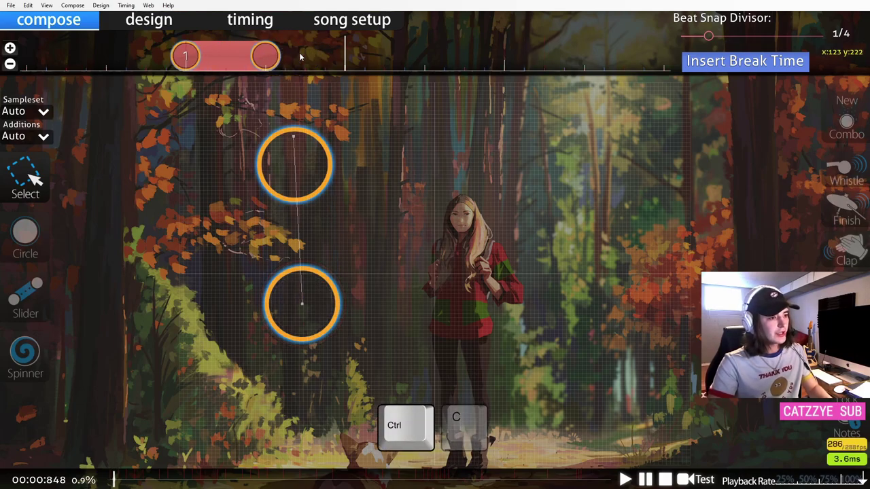
{"action": "key", "text": "ctrl+v"}
{"action": "left_click", "coordinate": [470, 46]}
- Reverse the second slider's direction and place it beside the first slider
{"action": "scroll", "coordinate": [459, 57], "scroll_direction": "up", "scroll_amount": 8}
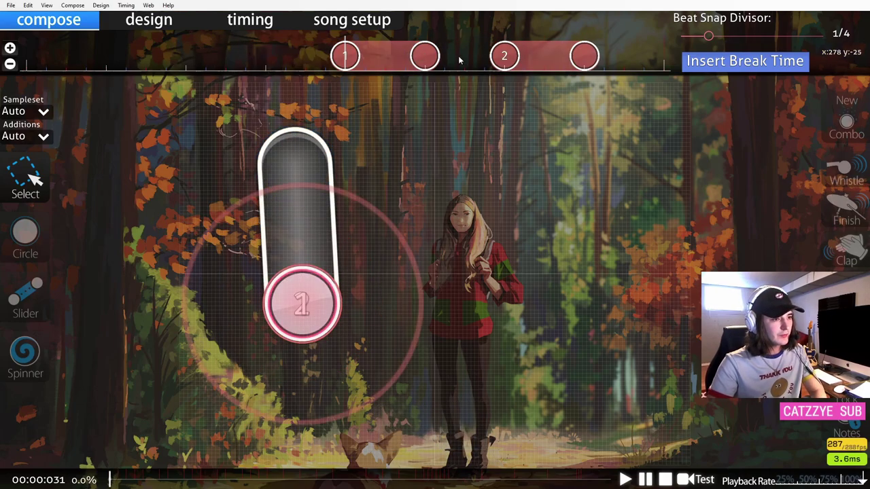
{"action": "scroll", "coordinate": [341, 182], "scroll_direction": "down", "scroll_amount": 7}
{"action": "scroll", "coordinate": [340, 177], "scroll_direction": "down", "scroll_amount": 1}
{"action": "left_click", "coordinate": [349, 60]}
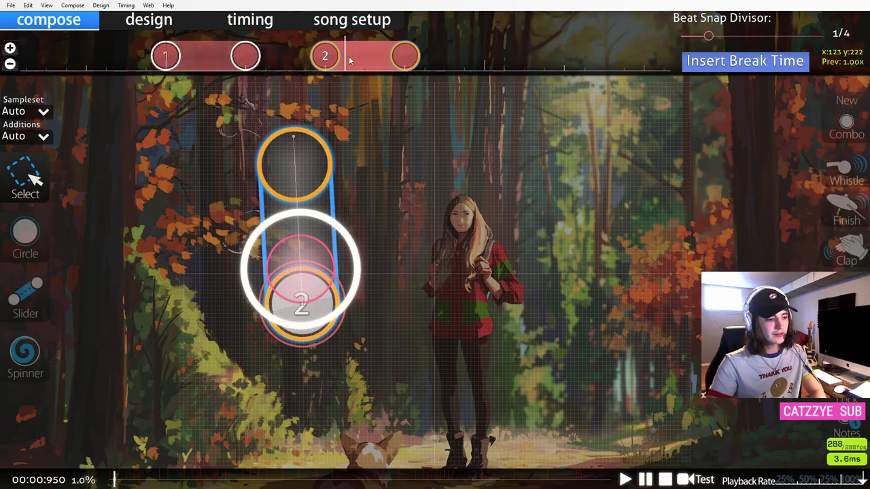
{"action": "scroll", "coordinate": [349, 61], "scroll_direction": "up", "scroll_amount": 2}
{"action": "key", "text": "ctrl+g"}
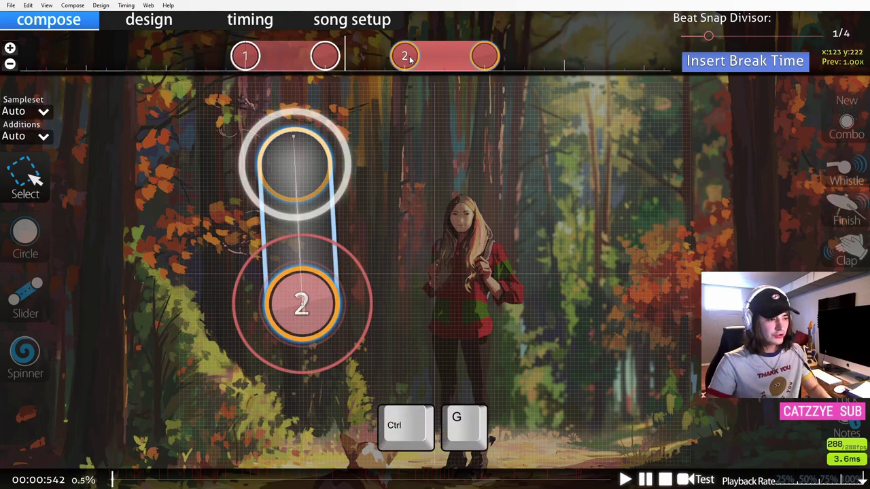
{"action": "key", "text": "ctrl+g"}
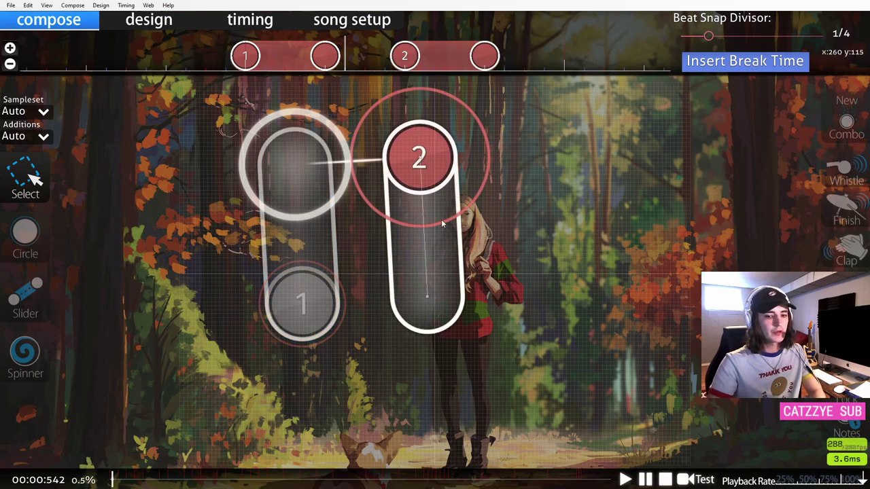
- Delete the second slider
{"action": "right_click", "coordinate": [409, 57]}
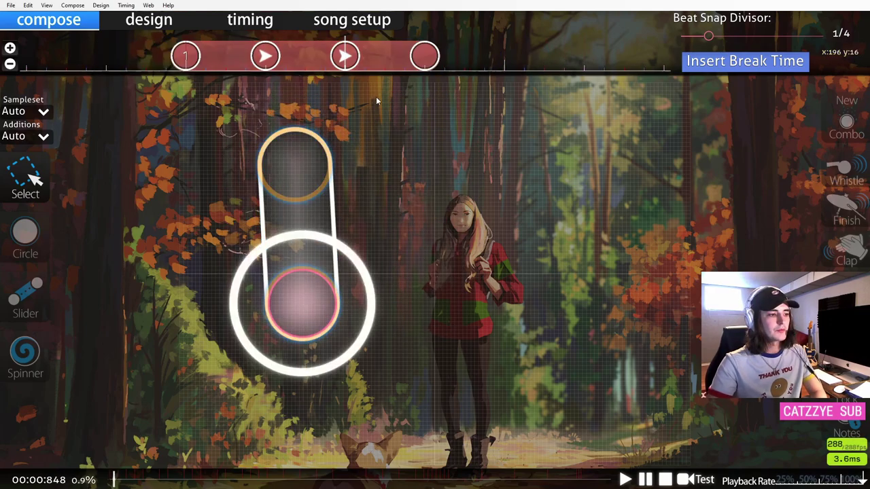
- Shorten the slider on the timeline to a single repeat and step through its playback
{"action": "scroll", "coordinate": [375, 97], "scroll_direction": "up", "scroll_amount": 9}
{"action": "left_click_drag", "start_coordinate": [586, 56], "coordinate": [517, 59]}
{"action": "left_click", "coordinate": [549, 118]}
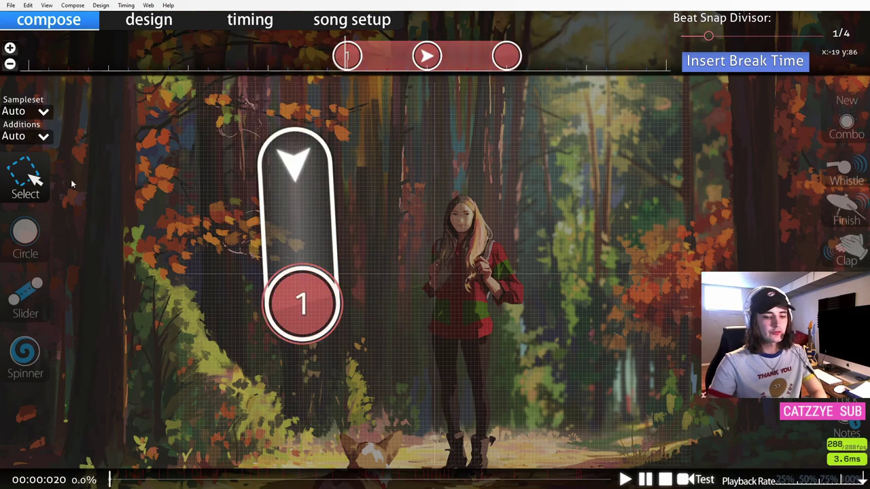
{"action": "scroll", "coordinate": [299, 157], "scroll_direction": "down", "scroll_amount": 4}
{"action": "scroll", "coordinate": [299, 156], "scroll_direction": "up", "scroll_amount": 2}
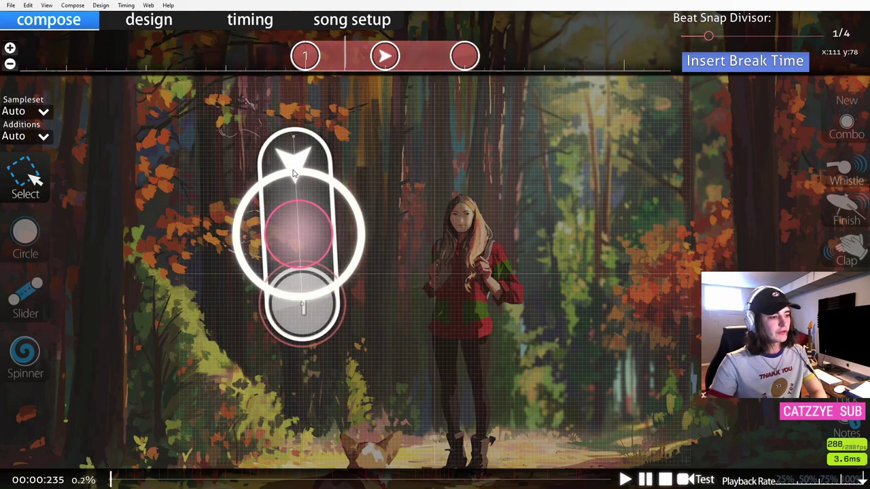
{"action": "scroll", "coordinate": [275, 163], "scroll_direction": "up", "scroll_amount": 2}
- Select the slider, remove its repeat on the timeline, extend it with repeats again, and shorten it back to one repeat
{"action": "left_click", "coordinate": [453, 64]}
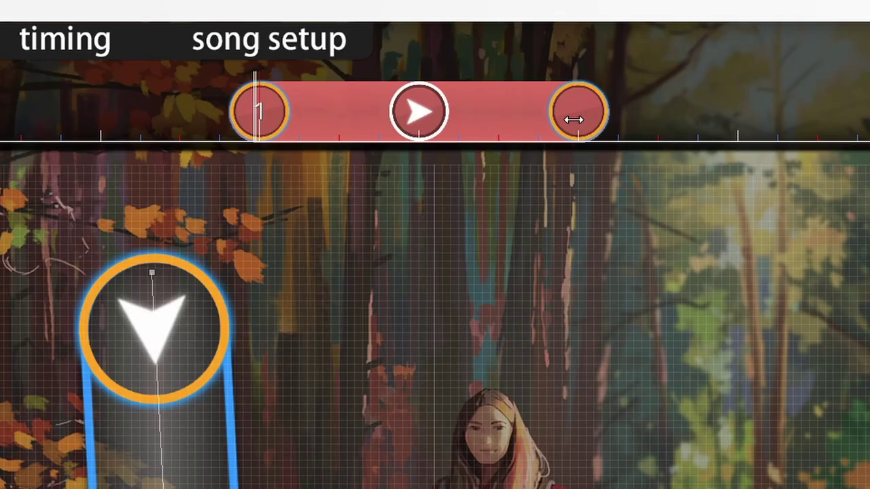
{"action": "left_click_drag", "start_coordinate": [511, 62], "coordinate": [412, 53]}
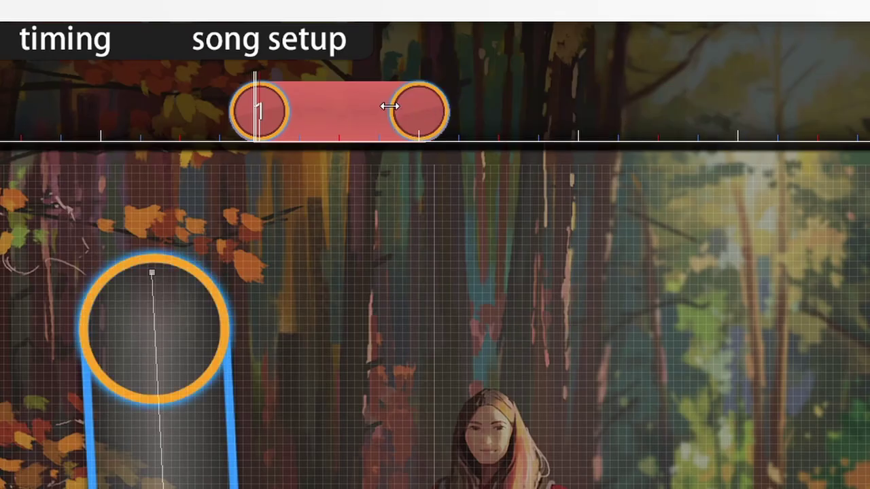
{"action": "left_click_drag", "start_coordinate": [388, 106], "coordinate": [727, 125]}
{"action": "left_click_drag", "start_coordinate": [581, 66], "coordinate": [511, 66]}
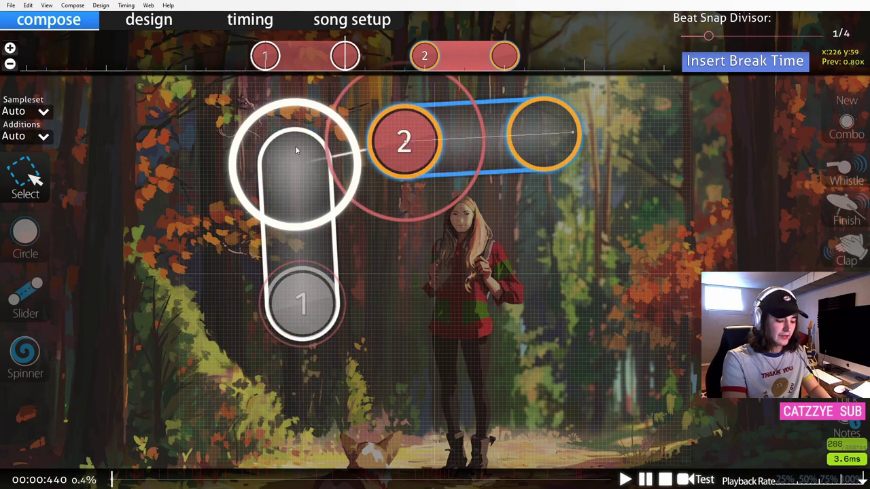
- Undo the second slider's quarter-turn rotation
{"action": "key", "text": "ctrl+y"}
{"action": "key", "text": "ctrl+z"}
{"action": "key", "text": "ctrl+z"}
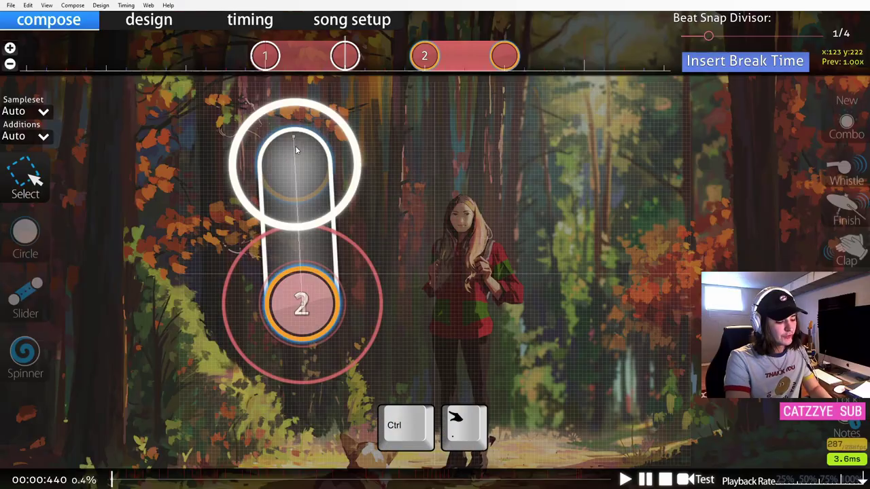
- Rotate the second slider clockwise around the playfield in repeated 90-degree turns
{"action": "key", "text": "ctrl+y"}
{"action": "key", "text": "ctrl+period"}
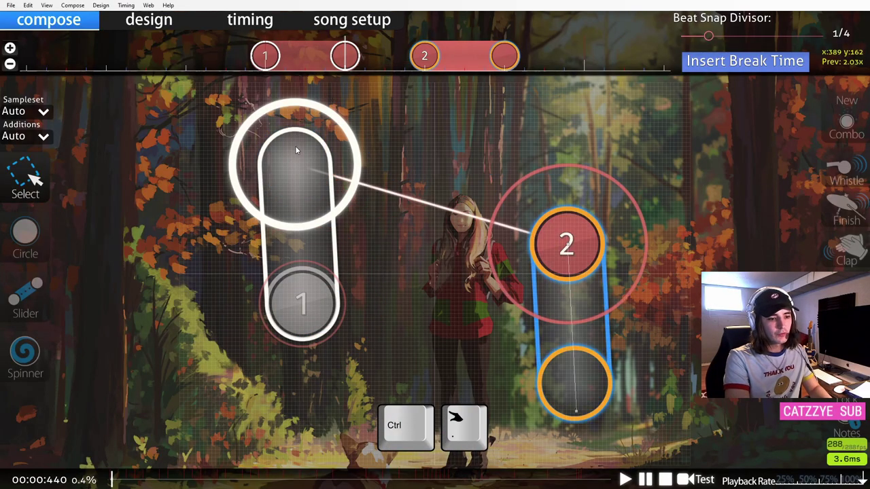
{"action": "key", "text": "ctrl+period"}
{"action": "key", "text": "ctrl+period"}
{"action": "key", "text": "ctrl+period"}
{"action": "key", "text": "ctrl+period"}
- Rotate the second slider anti-clockwise around the playfield in repeated 90-degree turns
{"action": "key", "text": "ctrl+comma"}
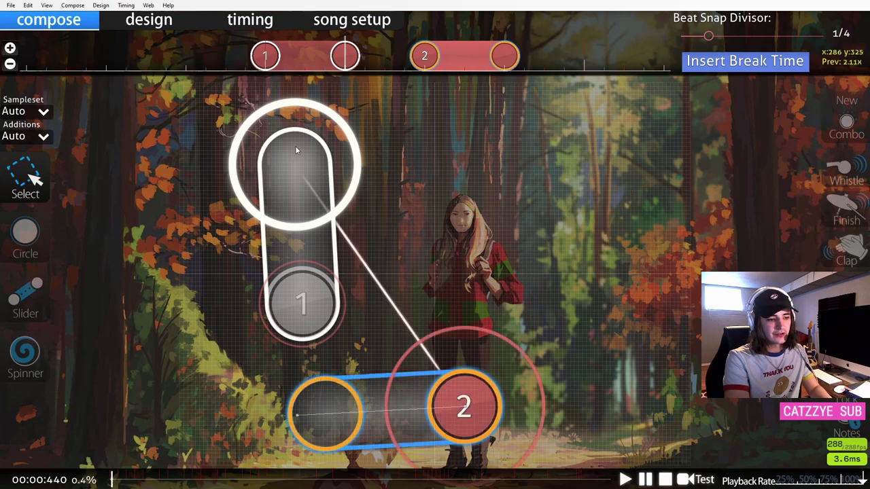
{"action": "key", "text": "ctrl+comma"}
{"action": "key", "text": "ctrl+comma"}
{"action": "key", "text": "ctrl+comma"}
{"action": "key", "text": "ctrl+comma"}
- Keep rotating the second slider clockwise by 90 degrees until it lies over the first slider
{"action": "key", "text": "ctrl+period"}
{"action": "key", "text": "ctrl+period"}
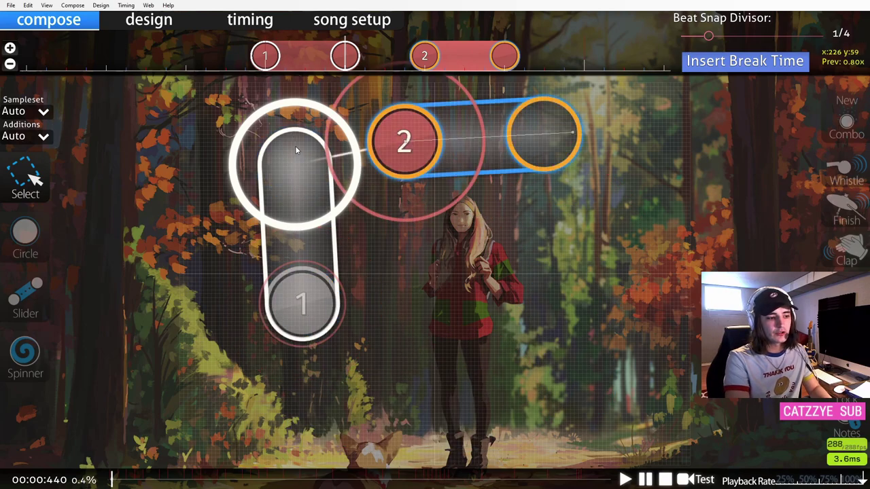
{"action": "key", "text": "ctrl+period"}
{"action": "key", "text": "ctrl+period"}
{"action": "key", "text": "ctrl+period"}
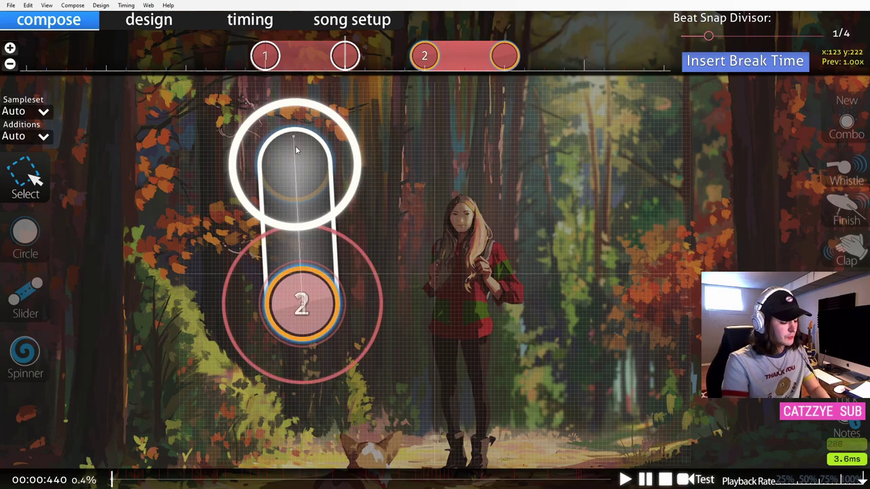
- Flip the second slider horizontally across the playfield, and flip it vertically as well
{"action": "key", "text": "ctrl+h"}
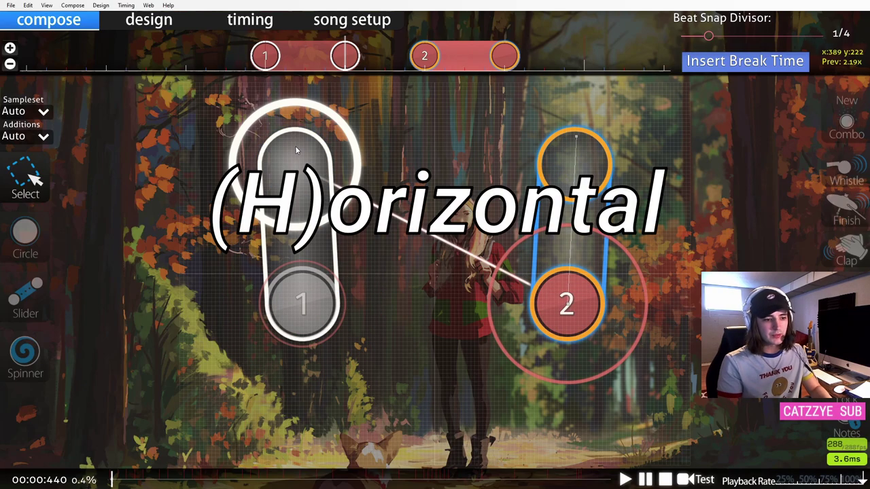
{"action": "key", "text": "ctrl+j"}
{"action": "key", "text": "ctrl+j"}
{"action": "key", "text": "ctrl+j"}
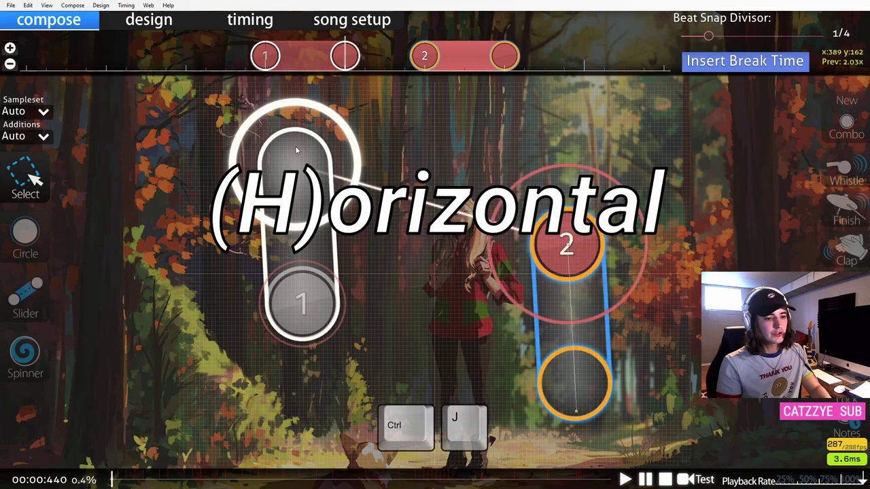
- Flip the second slider vertically back and forth, and flip it horizontally back onto the first slider
{"action": "key", "text": "ctrl+j"}
{"action": "key", "text": "ctrl+j"}
{"action": "key", "text": "ctrl+j"}
{"action": "key", "text": "ctrl+j"}
{"action": "key", "text": "ctrl+j"}
{"action": "key", "text": "ctrl+j"}
{"action": "key", "text": "ctrl+j"}
{"action": "key", "text": "ctrl+j"}
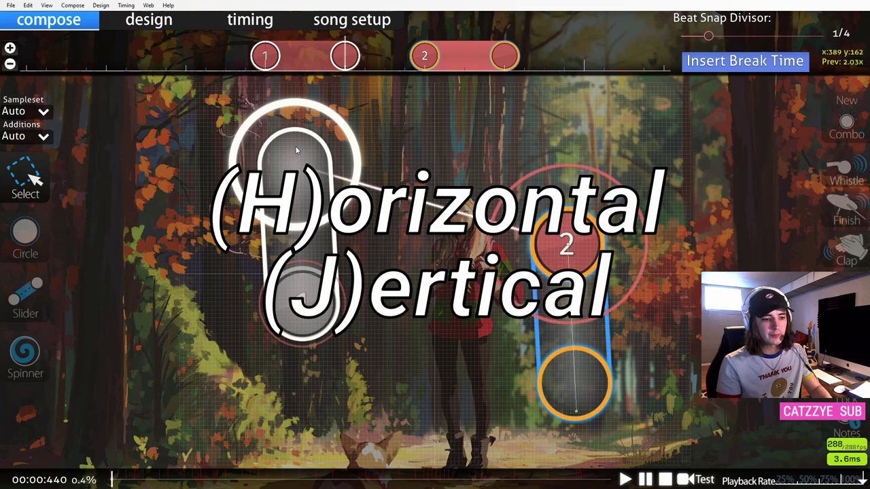
{"action": "key", "text": "ctrl+j"}
{"action": "key", "text": "ctrl+h"}
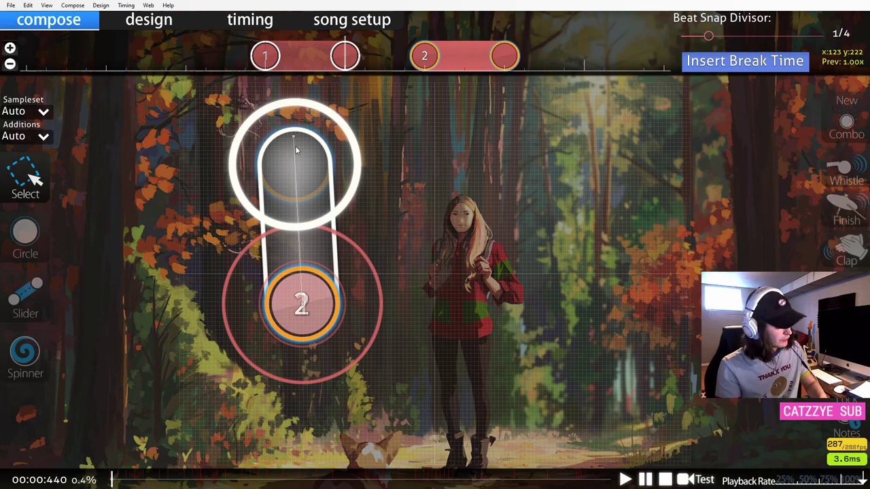
- Open the rotate-by-angle dialog for the second slider and preview 60 and -72 degrees around the playfield centre
{"action": "key", "text": "ctrl+shift+r"}
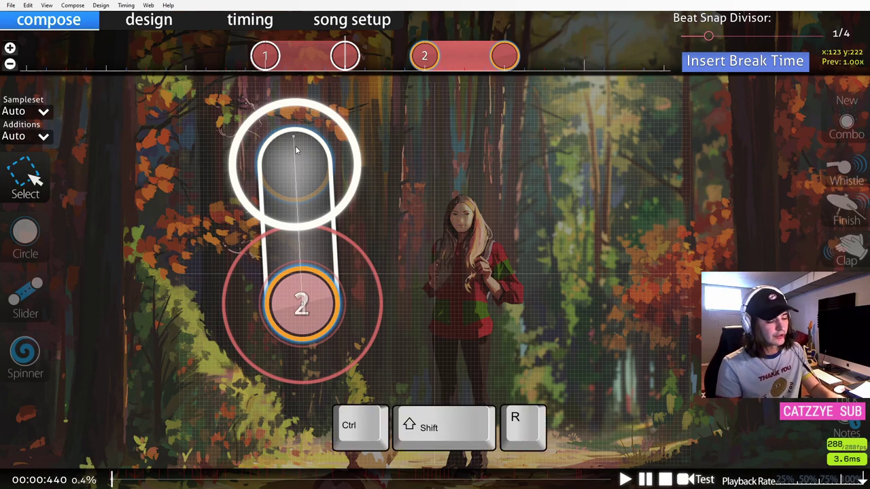
{"action": "key", "text": "BackSpace"}
{"action": "type", "text": "60"}
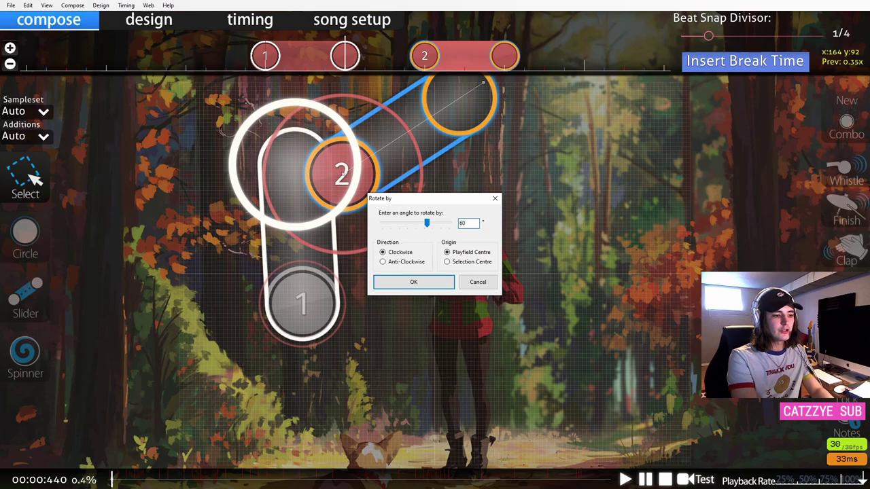
{"action": "key", "text": "BackSpace"}
{"action": "key", "text": "BackSpace"}
{"action": "type", "text": "-72"}
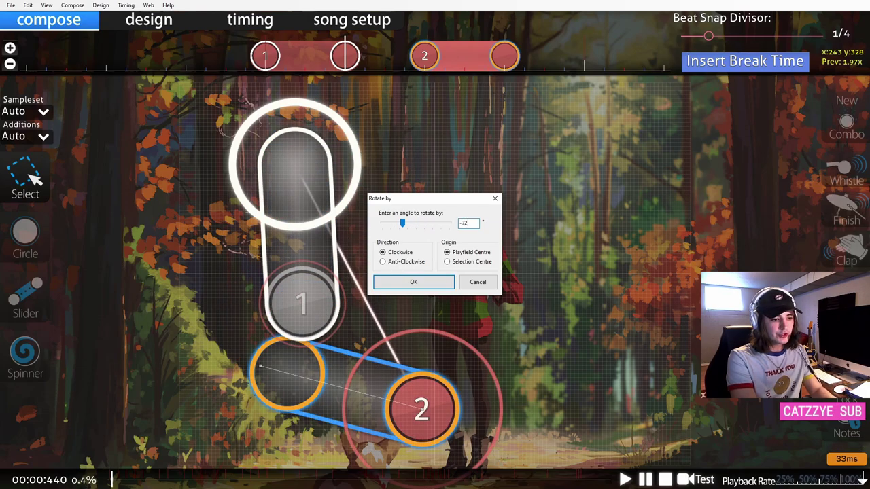
- Rotate the second slider by -120 degrees clockwise around the playfield centre
{"action": "key", "text": "BackSpace"}
{"action": "key", "text": "BackSpace"}
{"action": "key", "text": "BackSpace"}
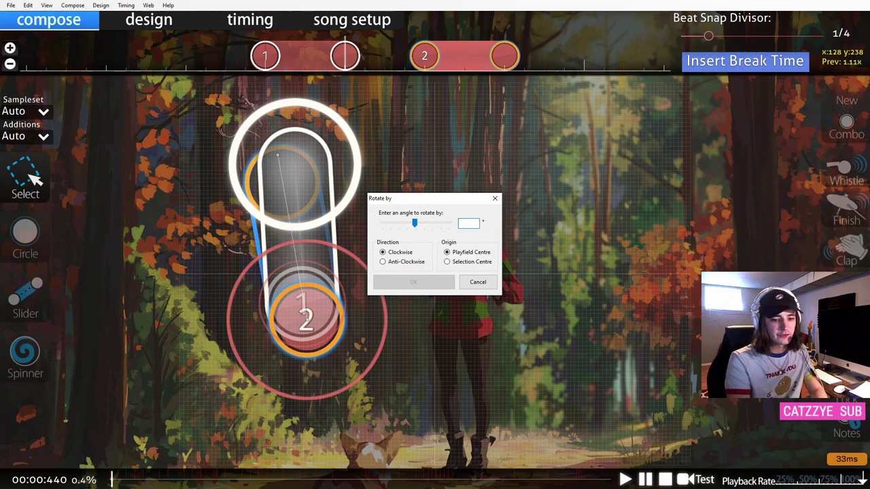
{"action": "type", "text": "-120"}
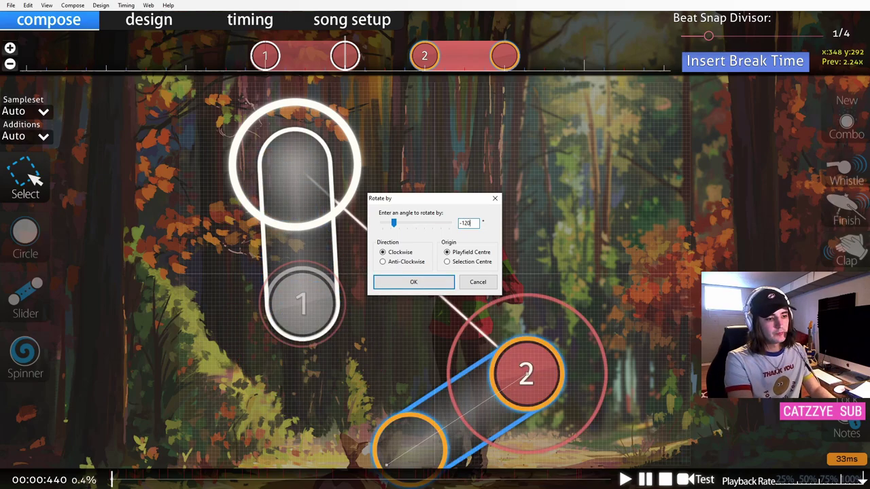
{"action": "key", "text": "Return"}
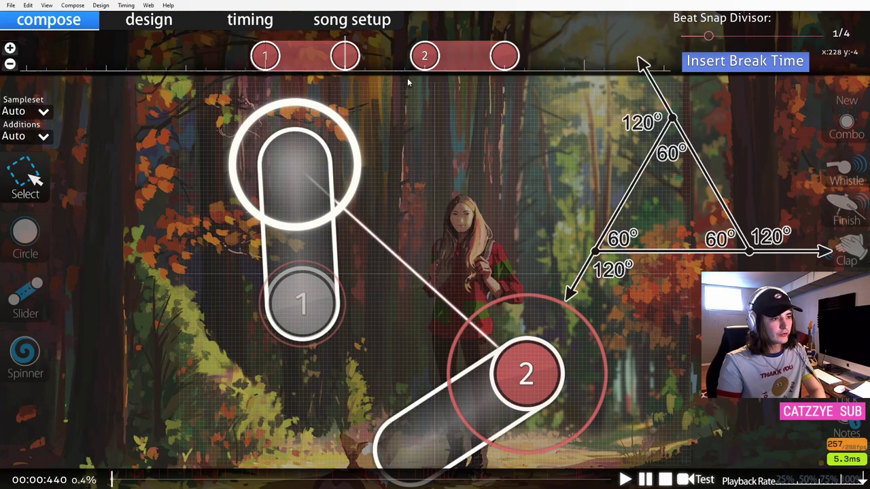
- Move the second slider earlier on the timeline, halving the gap after the first slider
{"action": "key", "text": "space"}
{"action": "key", "text": "space"}
{"action": "left_click_drag", "start_coordinate": [385, 48], "coordinate": [189, 60]}
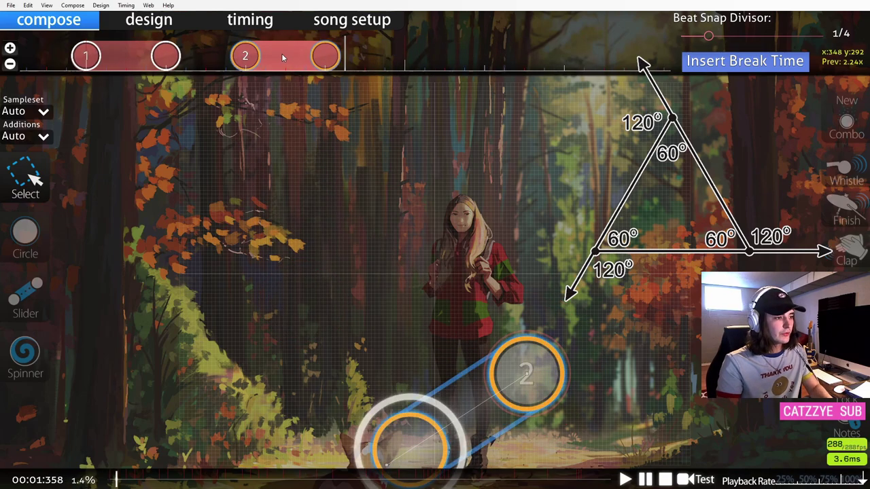
{"action": "left_click_drag", "start_coordinate": [282, 56], "coordinate": [242, 60]}
- Paste a copy of the second slider at 00:01:256 and rotate it by -120 degrees clockwise around the playfield centre
{"action": "scroll", "coordinate": [242, 60], "scroll_direction": "up", "scroll_amount": 1}
{"action": "left_click_drag", "start_coordinate": [359, 52], "coordinate": [209, 63]}
{"action": "key", "text": "ctrl+a"}
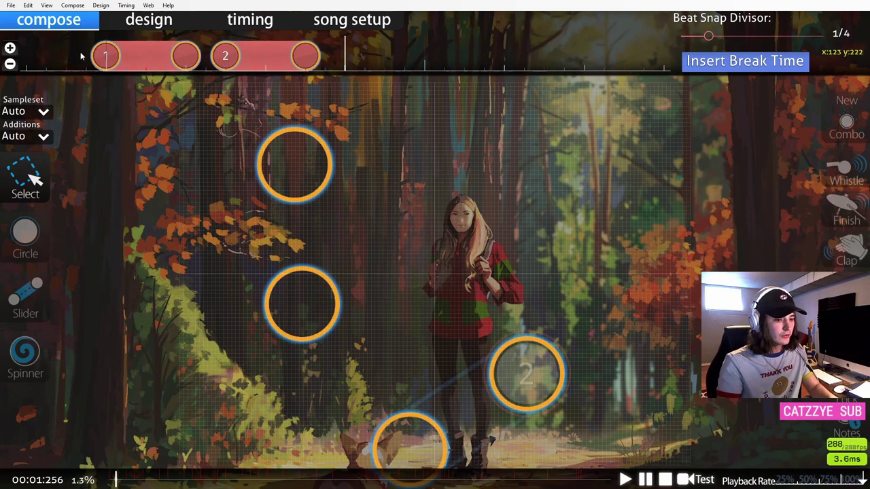
{"action": "key", "text": "ctrl+shift+r"}
{"action": "type", "text": "-120"}
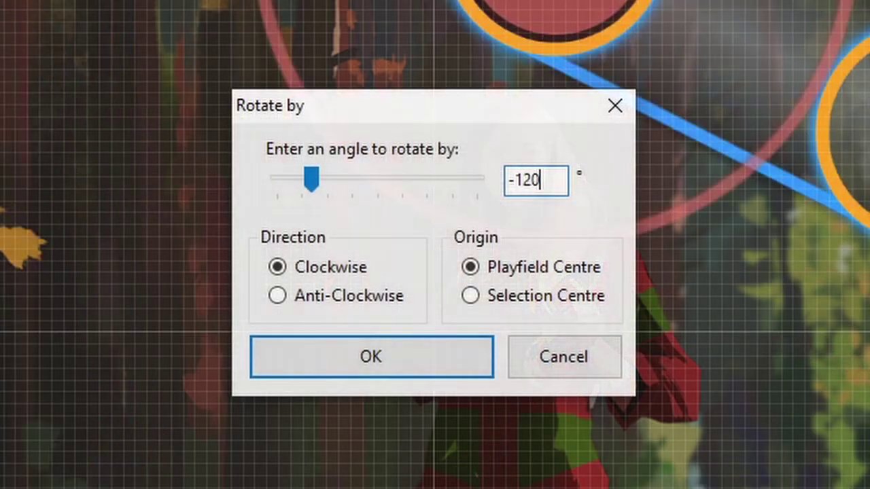
{"action": "key", "text": "Return"}
{"action": "right_click", "coordinate": [478, 59]}
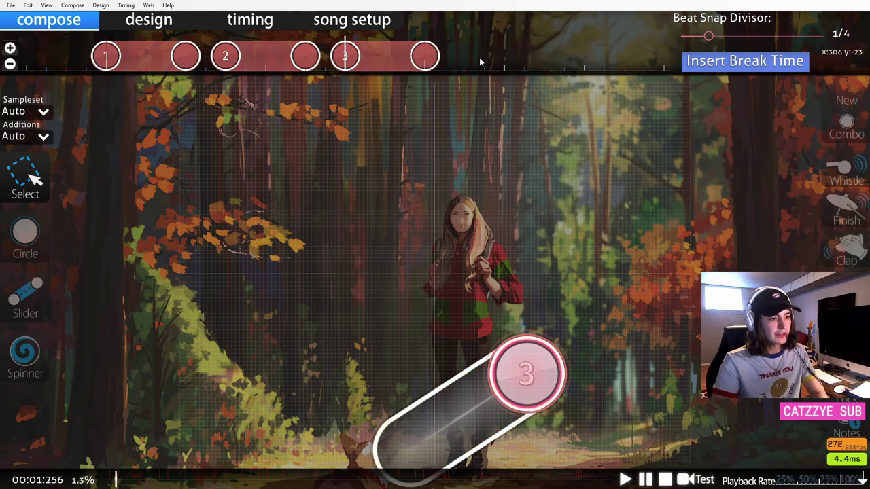
- Open Polygonal Circle Creation at 00:00:020 and try a distance snap of 5.9× with 6 points
{"action": "scroll", "coordinate": [556, 187], "scroll_direction": "up", "scroll_amount": 5}
{"action": "scroll", "coordinate": [494, 138], "scroll_direction": "up", "scroll_amount": 2}
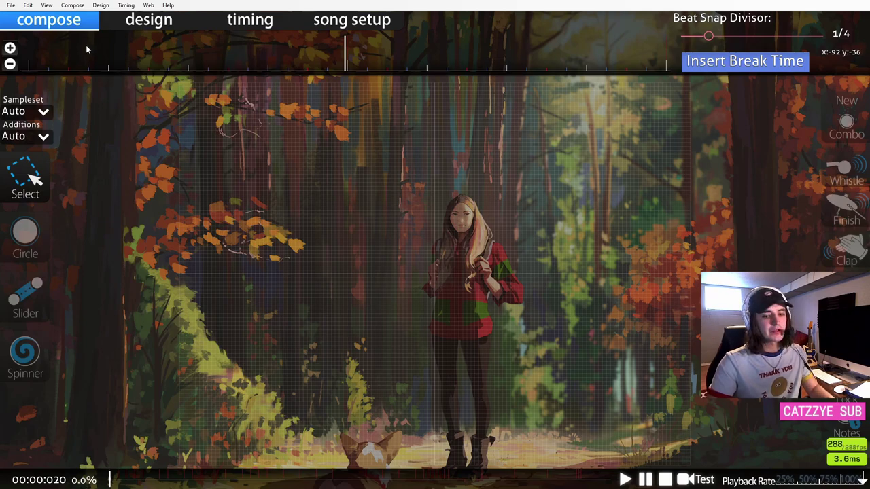
{"action": "key", "text": "ctrl+shift+d"}
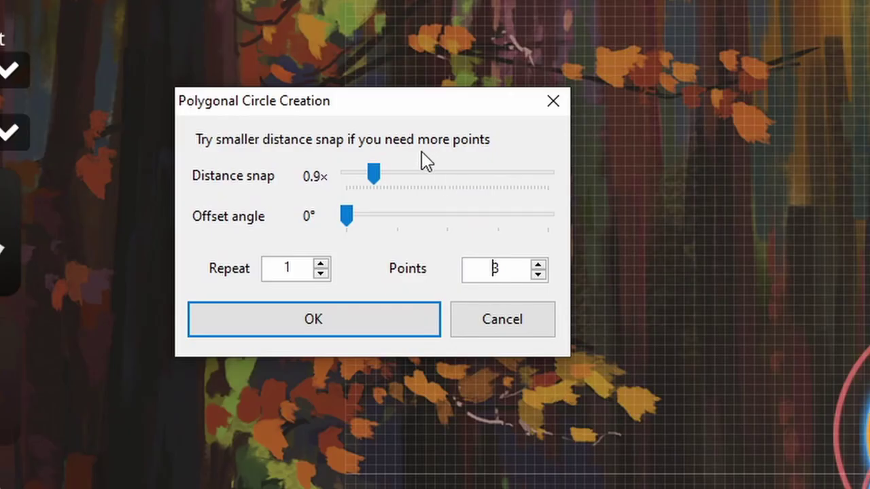
{"action": "left_click_drag", "start_coordinate": [437, 228], "coordinate": [491, 233]}
{"action": "left_click_drag", "start_coordinate": [515, 193], "coordinate": [601, 195]}
{"action": "left_click", "coordinate": [537, 264]}
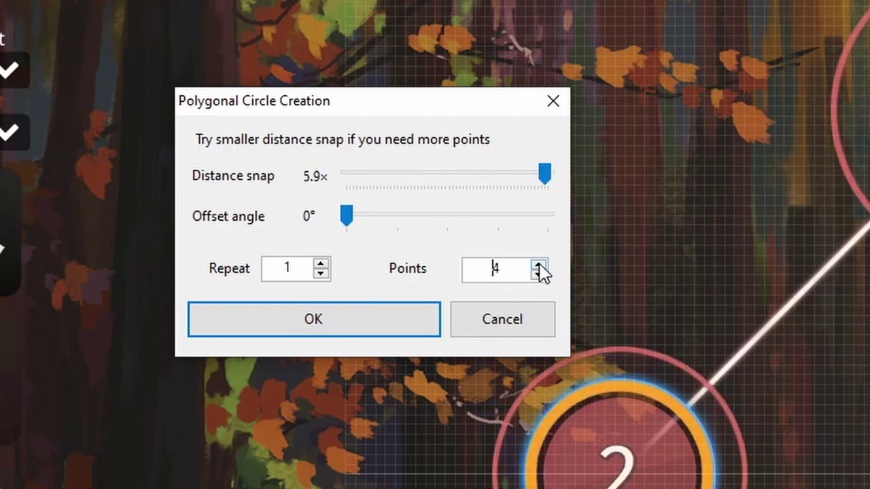
{"action": "left_click", "coordinate": [537, 264]}
{"action": "left_click", "coordinate": [538, 264]}
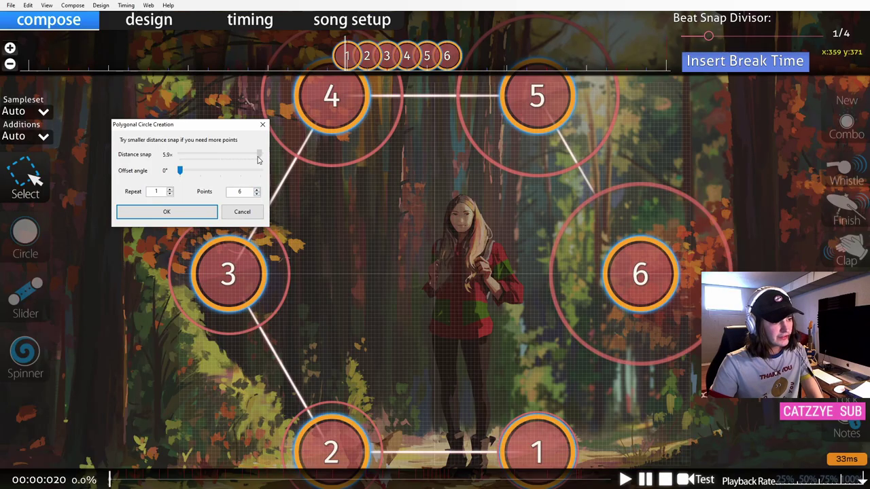
- Try a distance snap of 3.4× with 8 points for the polygon
{"action": "left_click_drag", "start_coordinate": [259, 160], "coordinate": [226, 162]}
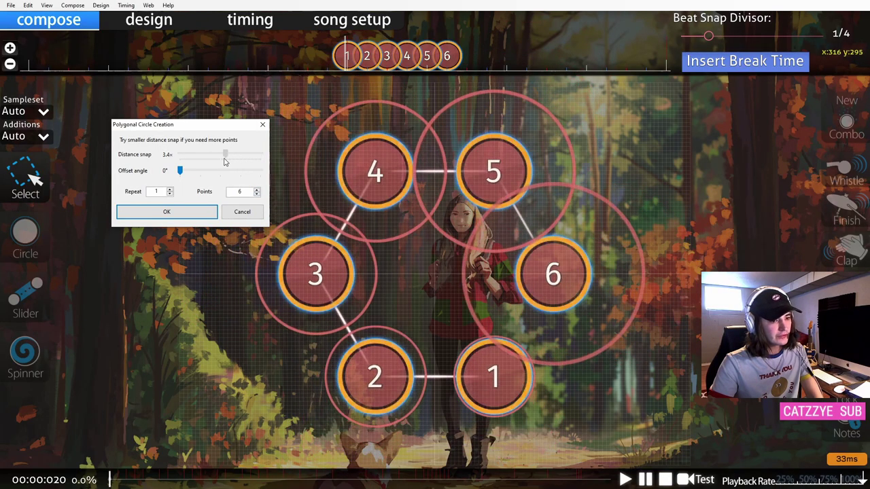
{"action": "left_click", "coordinate": [256, 190]}
{"action": "left_click", "coordinate": [256, 191]}
{"action": "left_click", "coordinate": [257, 190]}
{"action": "left_click", "coordinate": [257, 190]}
{"action": "double_click", "coordinate": [258, 195]}
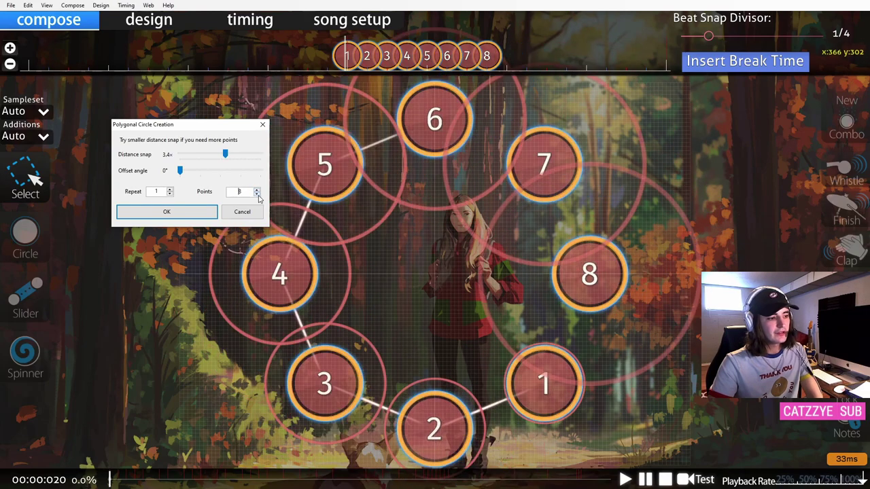
- Try a 3-point polygon with a distance snap of 5.9×, and cancel the polygon creation
{"action": "left_click", "coordinate": [258, 195]}
{"action": "left_click", "coordinate": [258, 195]}
{"action": "left_click", "coordinate": [258, 195]}
{"action": "double_click", "coordinate": [259, 196]}
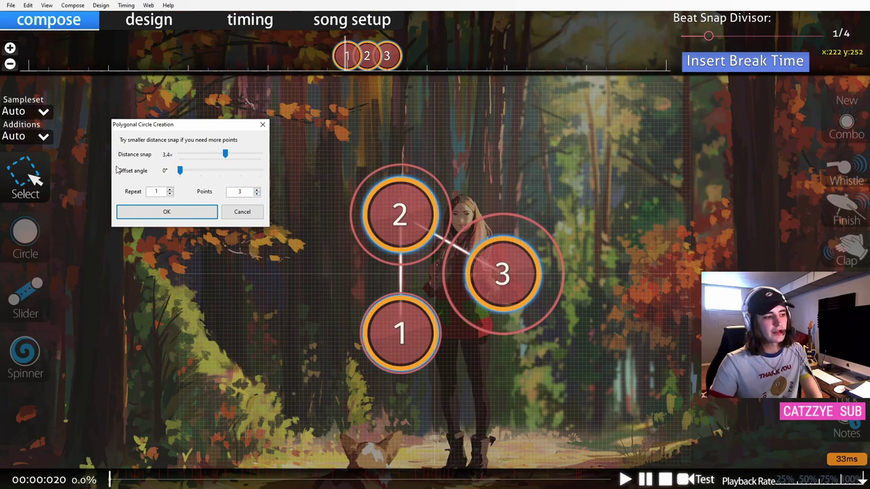
{"action": "left_click_drag", "start_coordinate": [227, 156], "coordinate": [312, 179]}
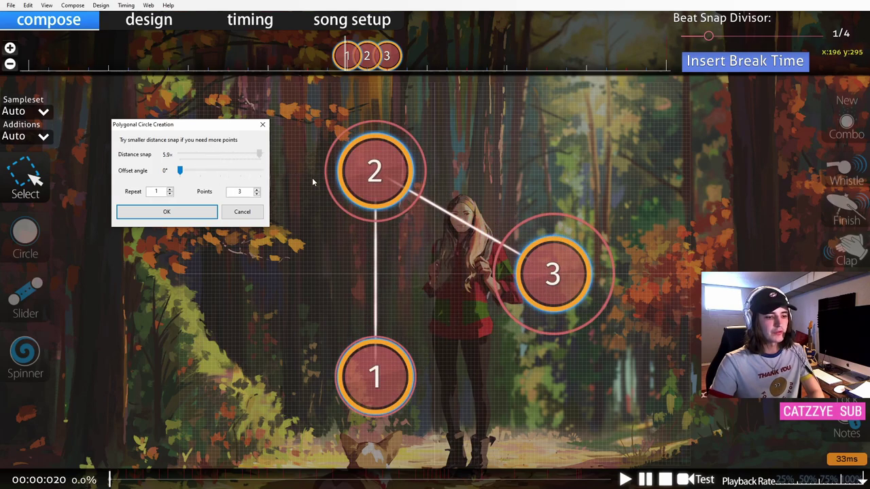
{"action": "left_click", "coordinate": [242, 211]}
- Place two hit circles side by side, the first at about x:84 y:93 at 00:00:031
{"action": "left_click", "coordinate": [25, 231]}
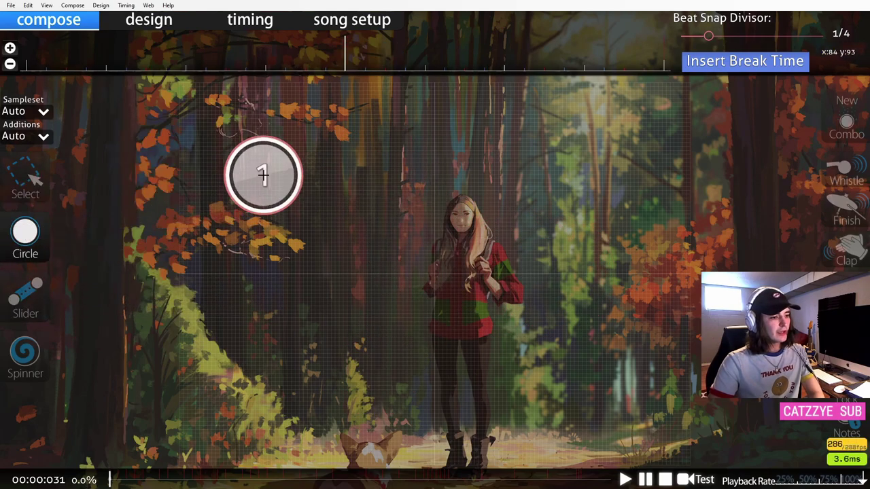
{"action": "left_click", "coordinate": [262, 176]}
{"action": "left_click", "coordinate": [409, 180]}
- Copy both circles, paste them at 00:00:440, and move the copies below and to the right of the originals
{"action": "key", "text": "1"}
{"action": "left_click_drag", "start_coordinate": [217, 128], "coordinate": [496, 268]}
{"action": "key", "text": "ctrl+v"}
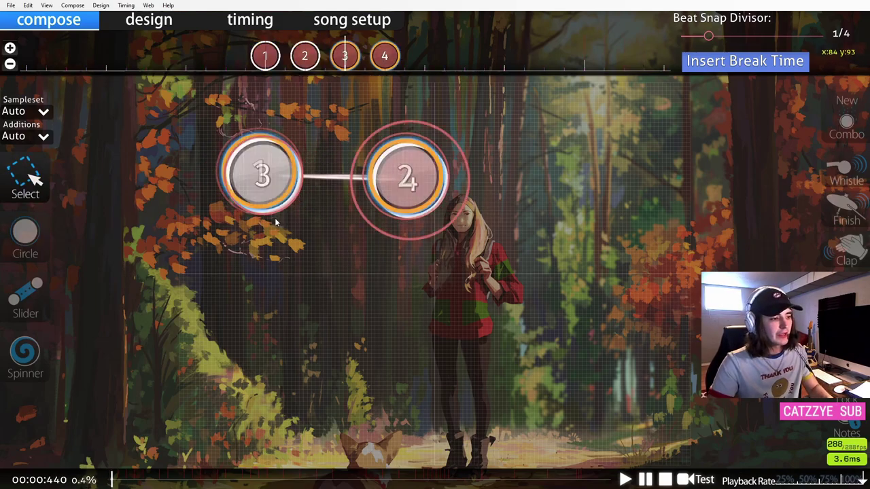
{"action": "left_click_drag", "start_coordinate": [266, 189], "coordinate": [371, 286]}
- Scale the spacing of circles 3 and 4 around the playfield centre on both axes, trying 1.5× and settling on 2×
{"action": "key", "text": "ctrl+shift+s"}
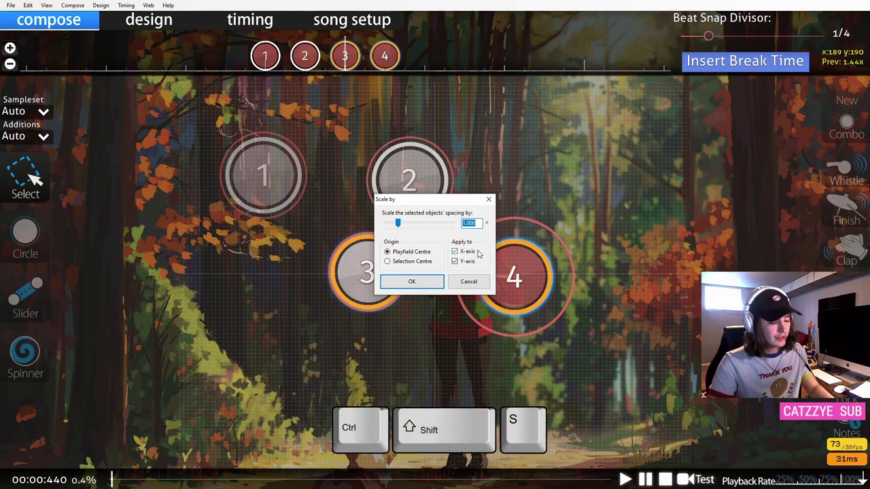
{"action": "left_click_drag", "start_coordinate": [469, 221], "coordinate": [405, 228]}
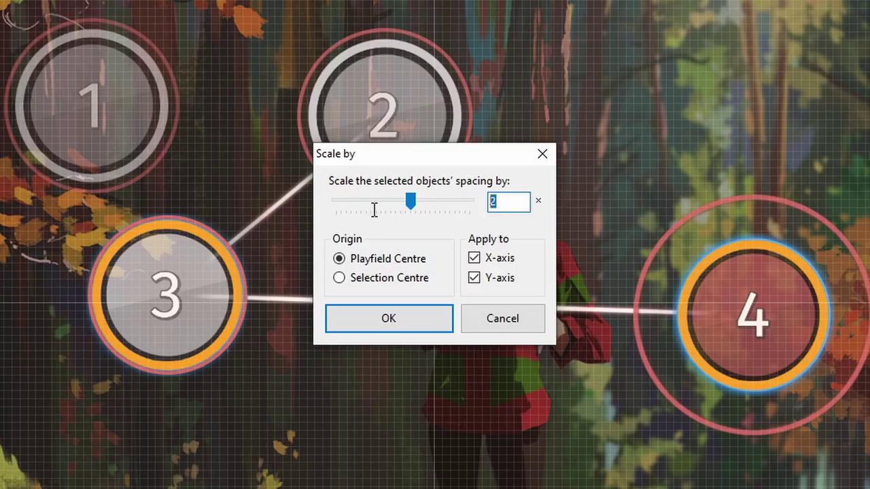
{"action": "type", "text": "1.5"}
{"action": "type", "text": "2"}
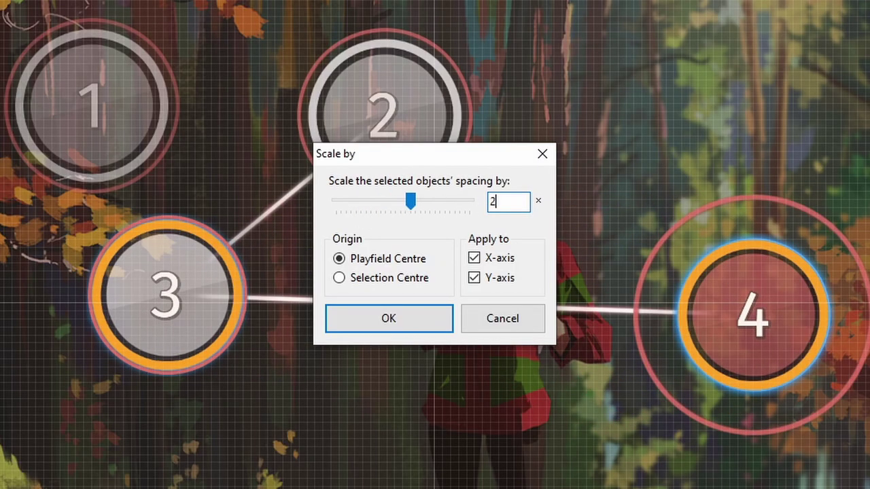